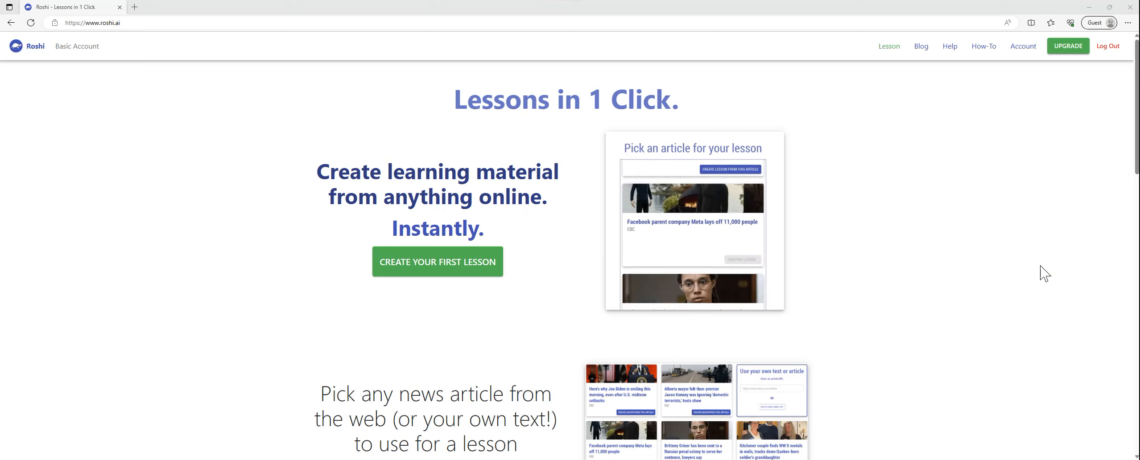
Step: Examine the home page's overview of article-based lessons, text simplification, question generation and text analysis
scroll(1044, 273, down, 4)
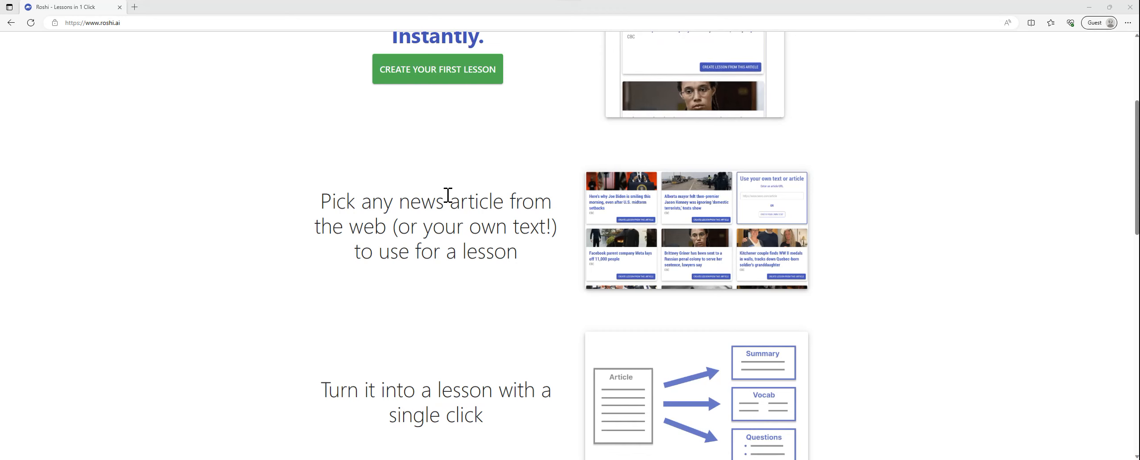
scroll(447, 195, down, 1)
scroll(447, 195, down, 2)
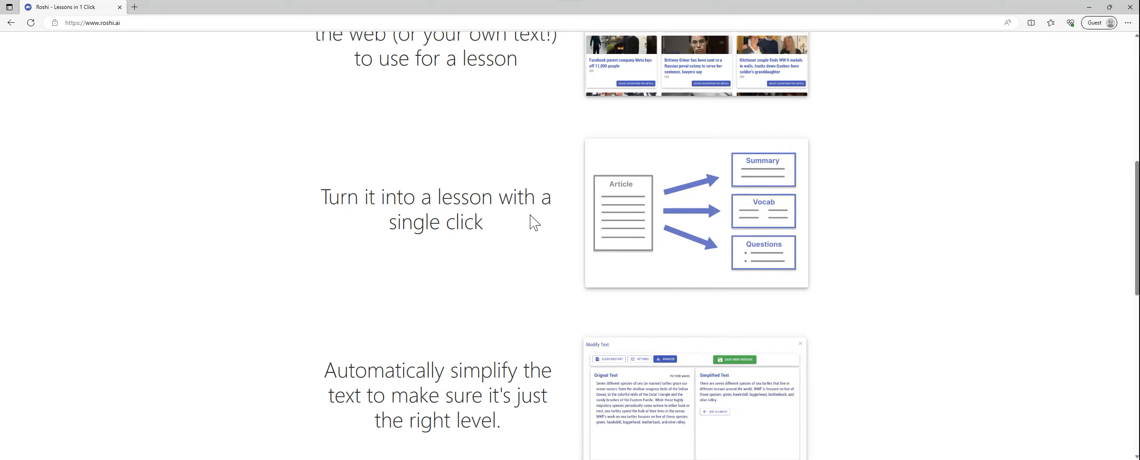
scroll(534, 222, down, 3)
scroll(534, 222, down, 1)
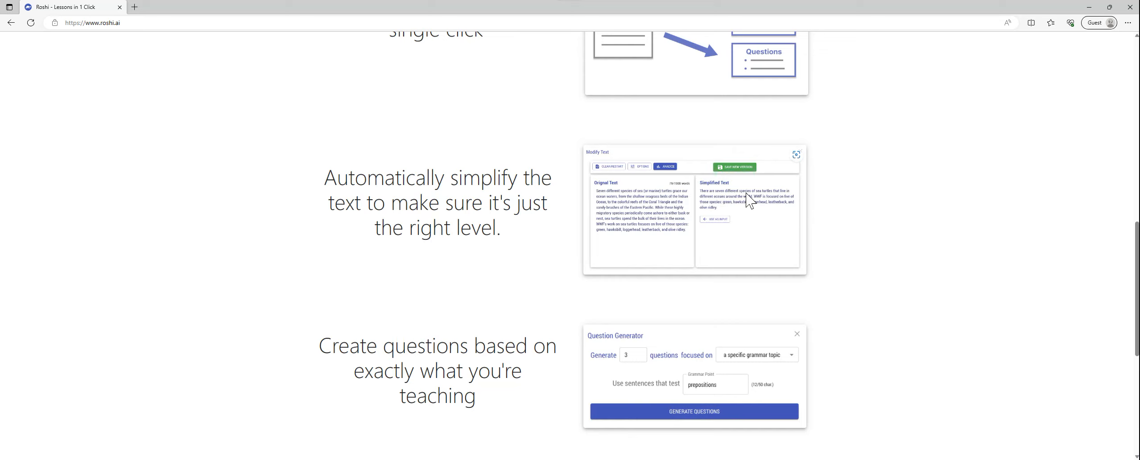
scroll(517, 250, down, 3)
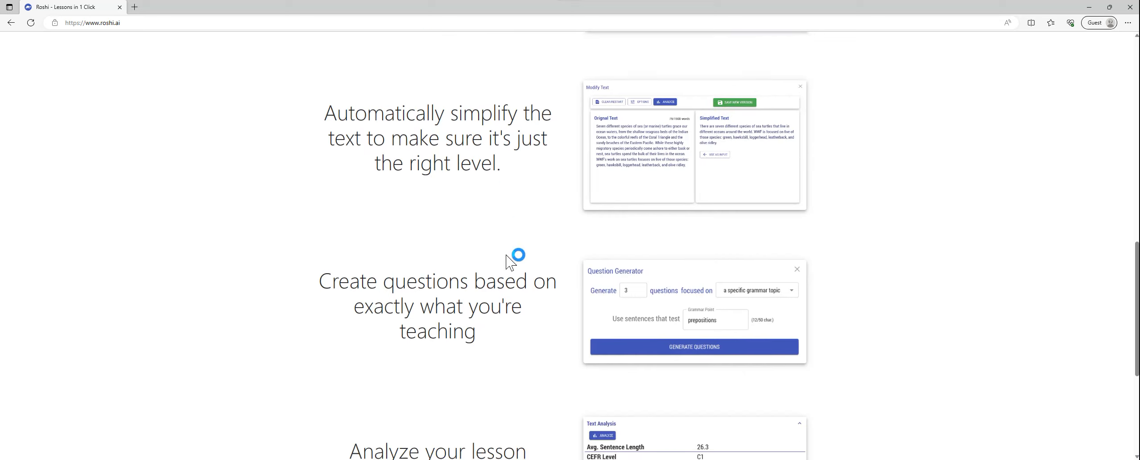
scroll(461, 286, down, 2)
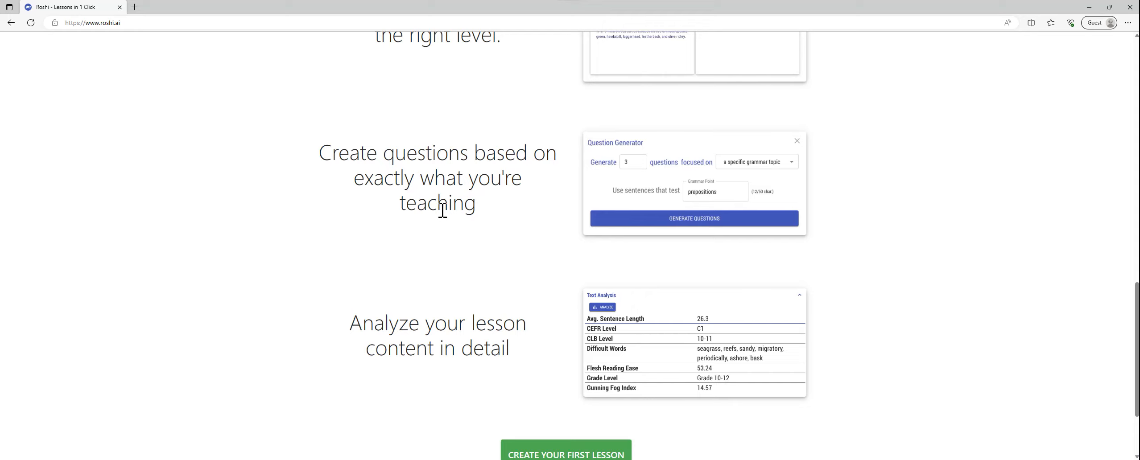
scroll(442, 211, down, 1)
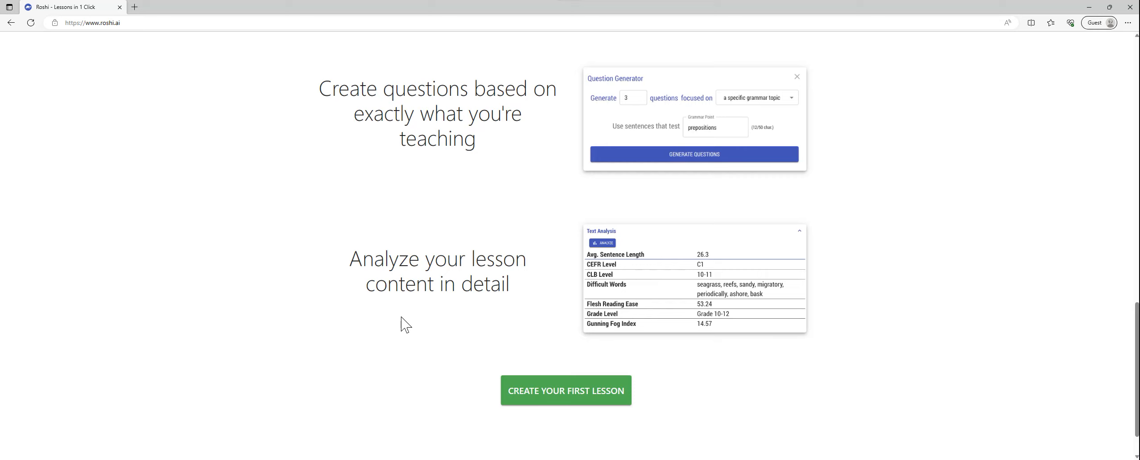
Step: Start creating a first lesson, view the source options for generating it, and return to the content type choices
click(576, 400)
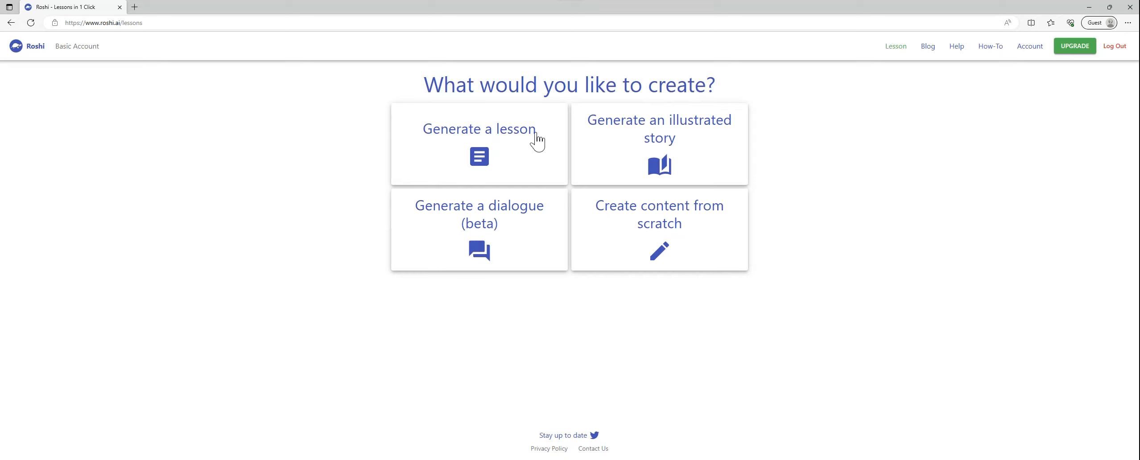
click(498, 138)
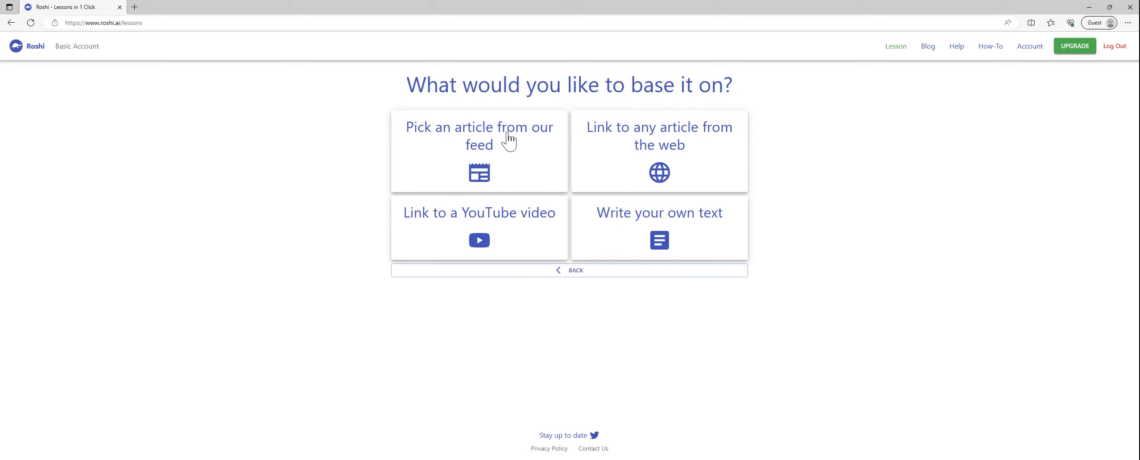
click(555, 273)
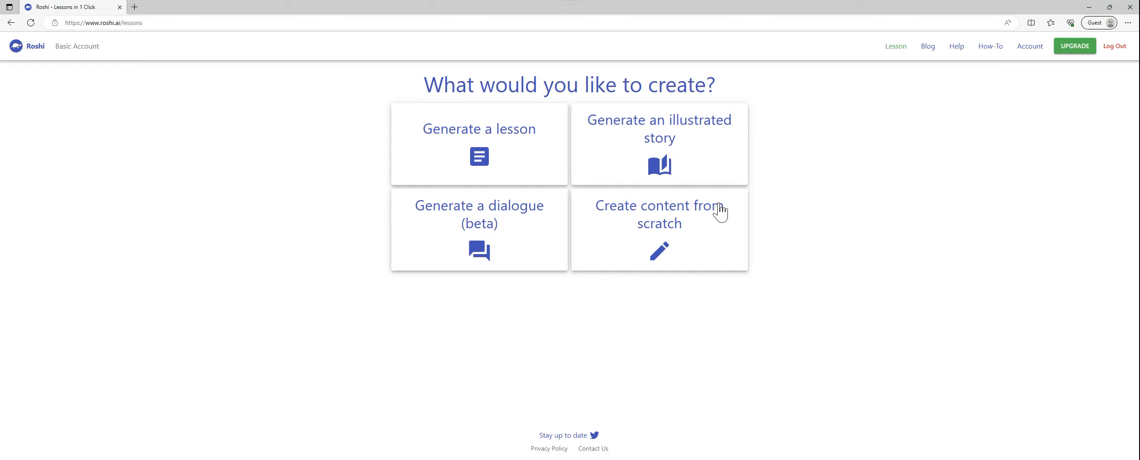
Step: Choose to generate a lesson from the article feed and look over the offered news articles
click(485, 134)
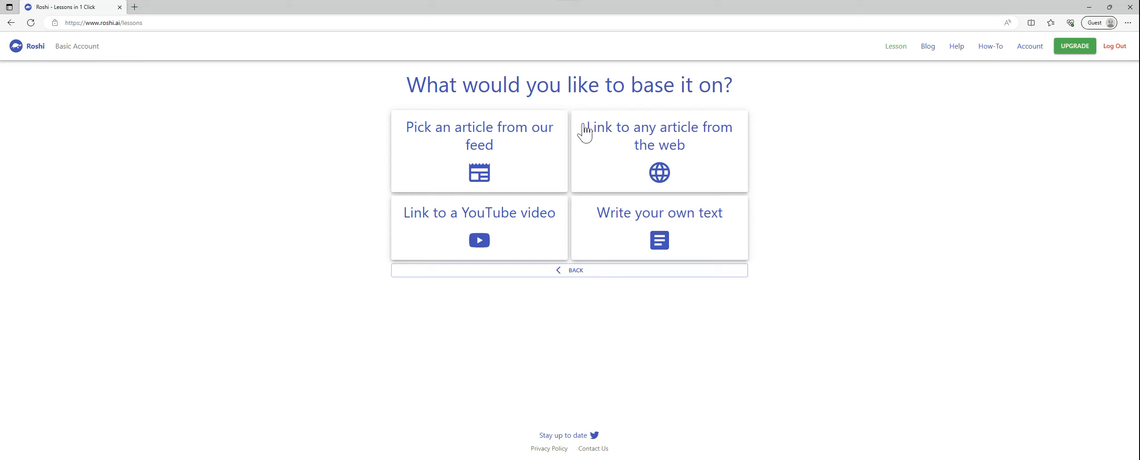
click(465, 136)
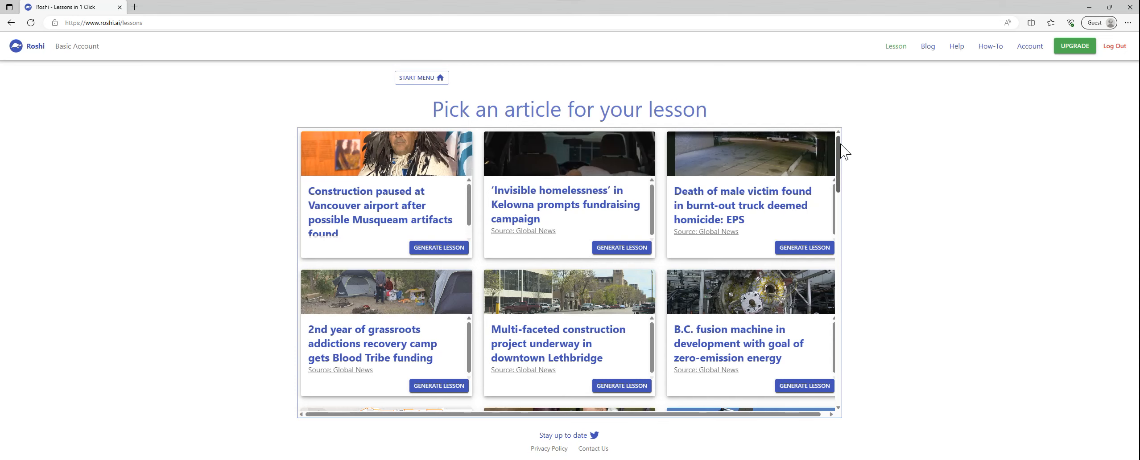
mouse_move(840, 144)
mouse_down()
mouse_move(843, 303)
mouse_move(845, 137)
mouse_up()
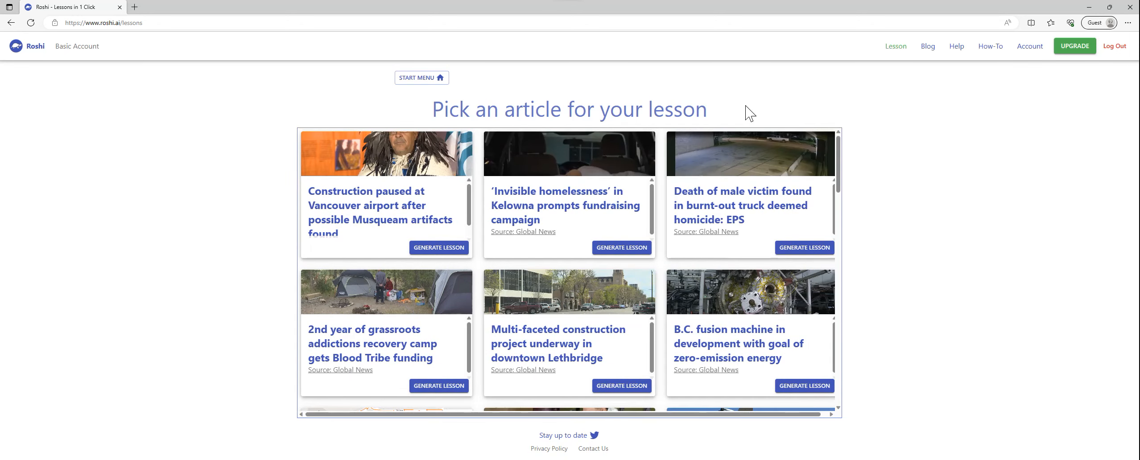
Step: Return to the start menu and view the option for generating a lesson from a web article's URL
click(412, 81)
click(519, 173)
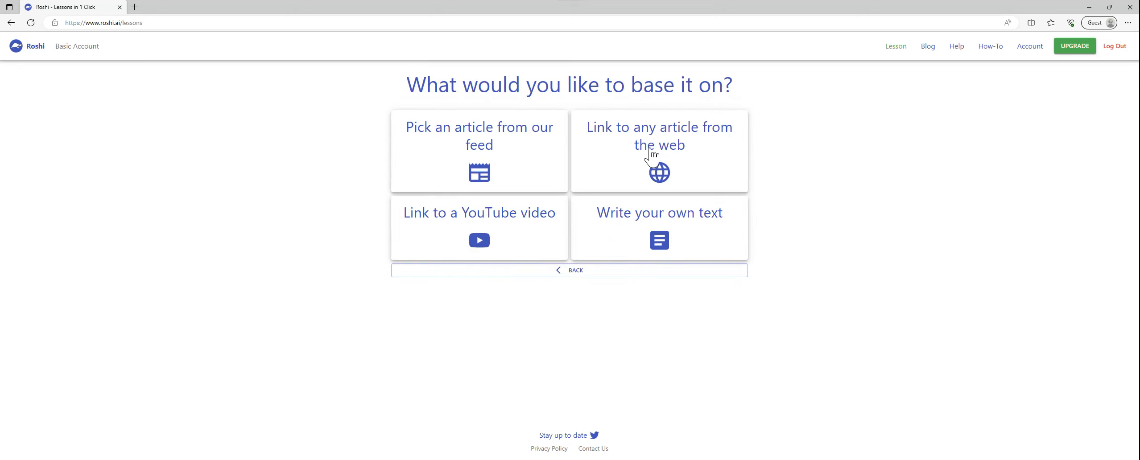
click(690, 149)
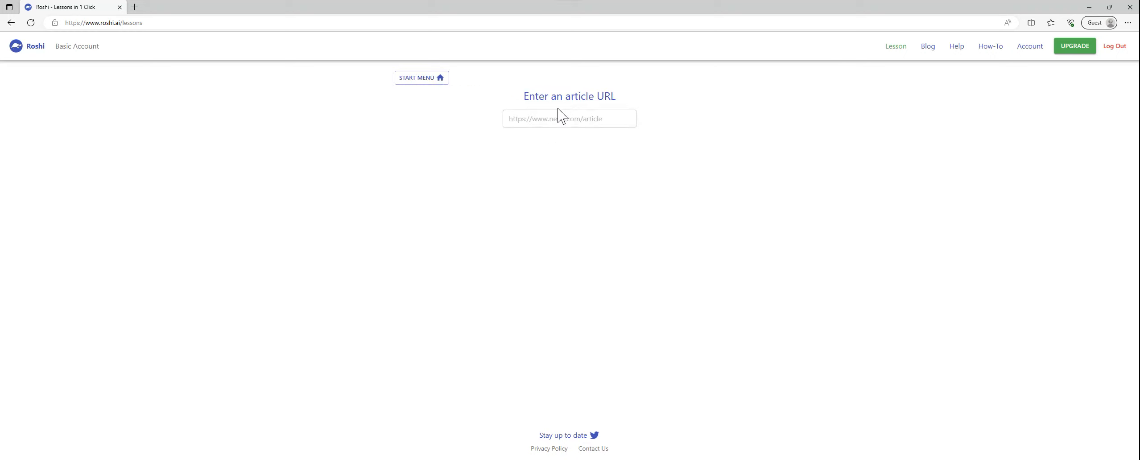
click(546, 123)
Step: Restart lesson creation from the home page and choose to generate a lesson from a YouTube video
click(11, 22)
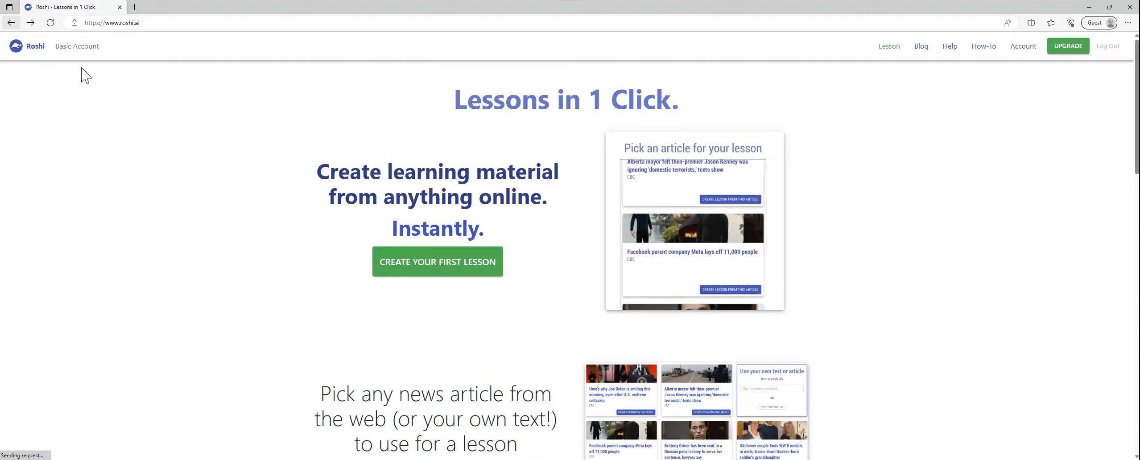
click(453, 262)
click(416, 79)
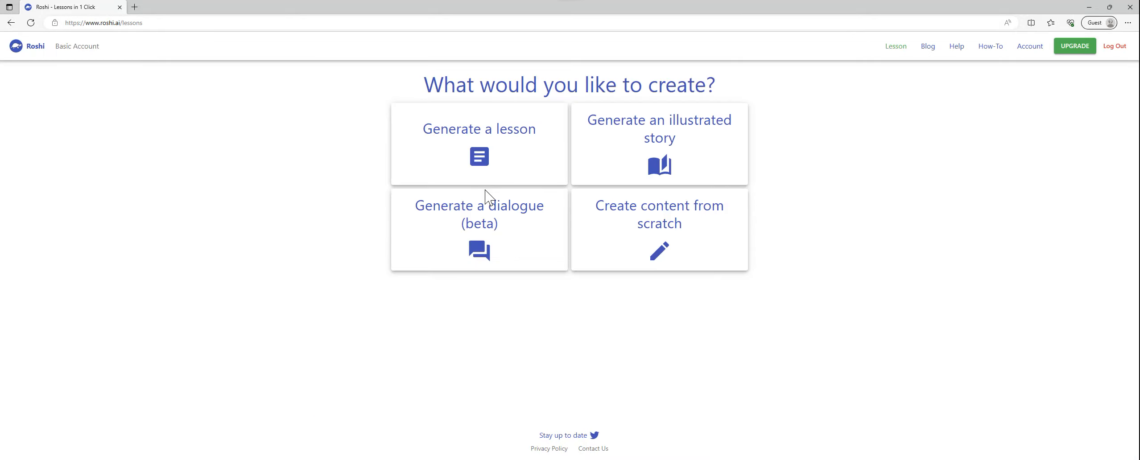
click(522, 142)
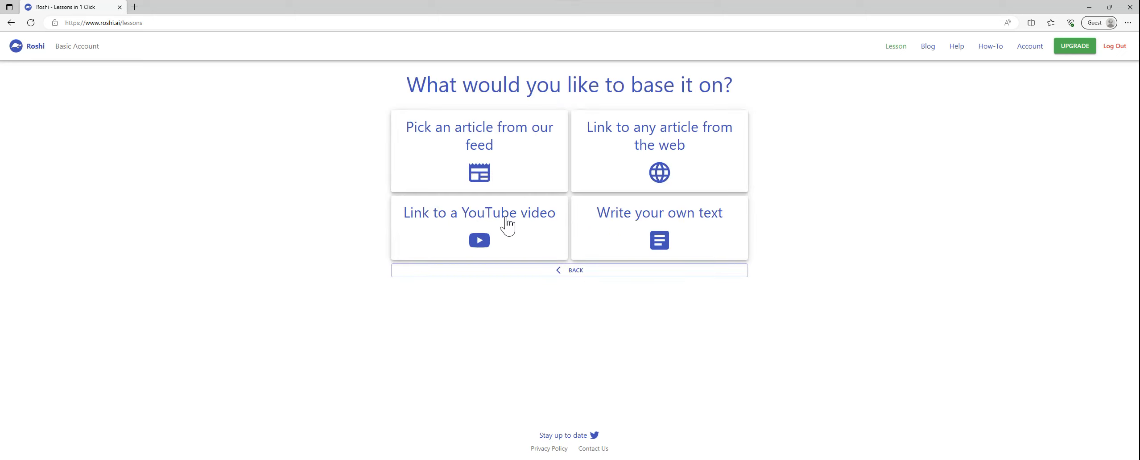
click(509, 225)
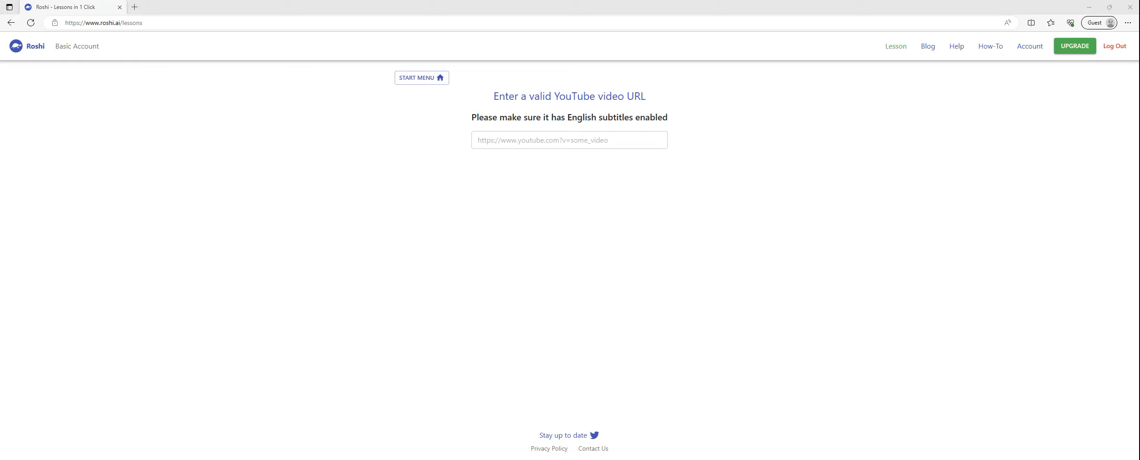
click(544, 139)
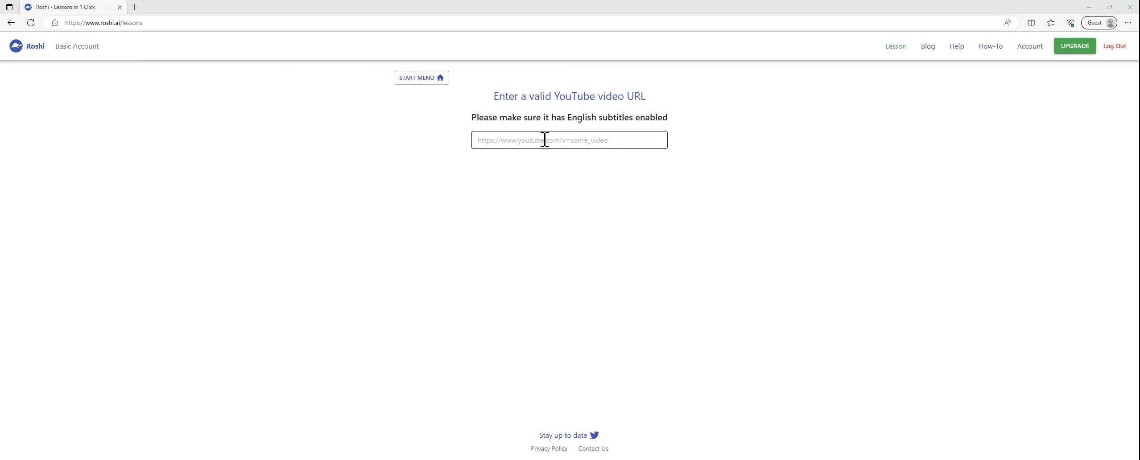
click(545, 139)
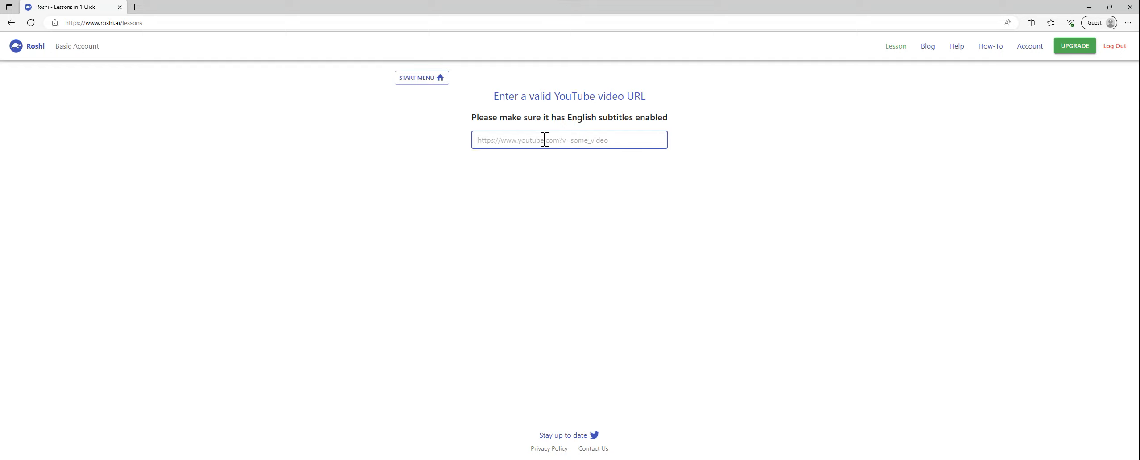
text(https://www.youtube.com/watch?v=G2fqAlgmoPo&t=318s)
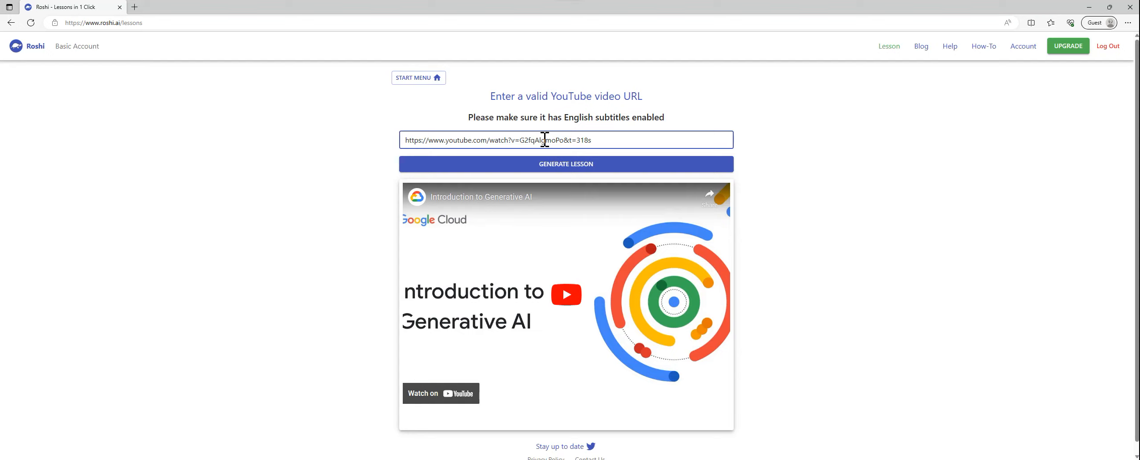
scroll(641, 252, down, 1)
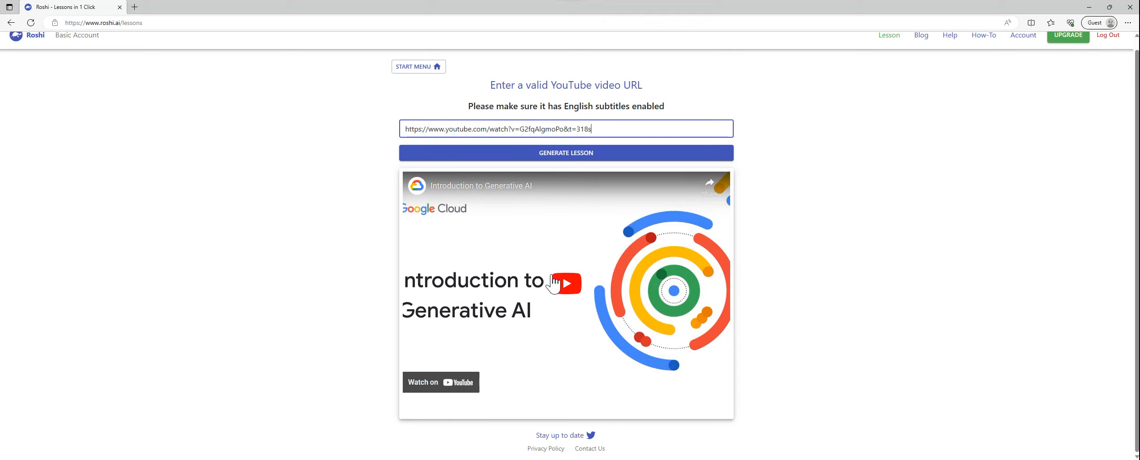
click(593, 153)
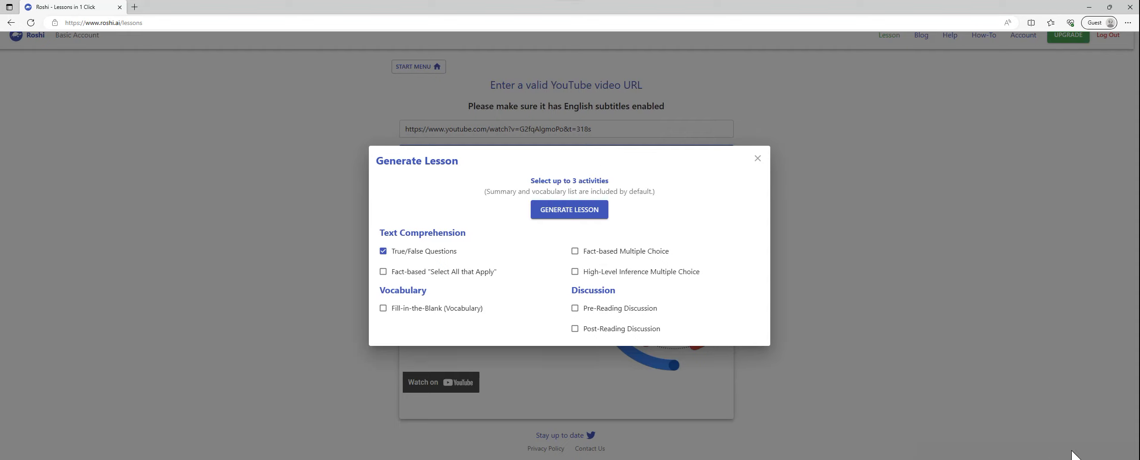
Step: Add the Fill-in-the-Blank (Vocabulary) and Fact-based Multiple Choice activities and generate the lesson
click(1092, 455)
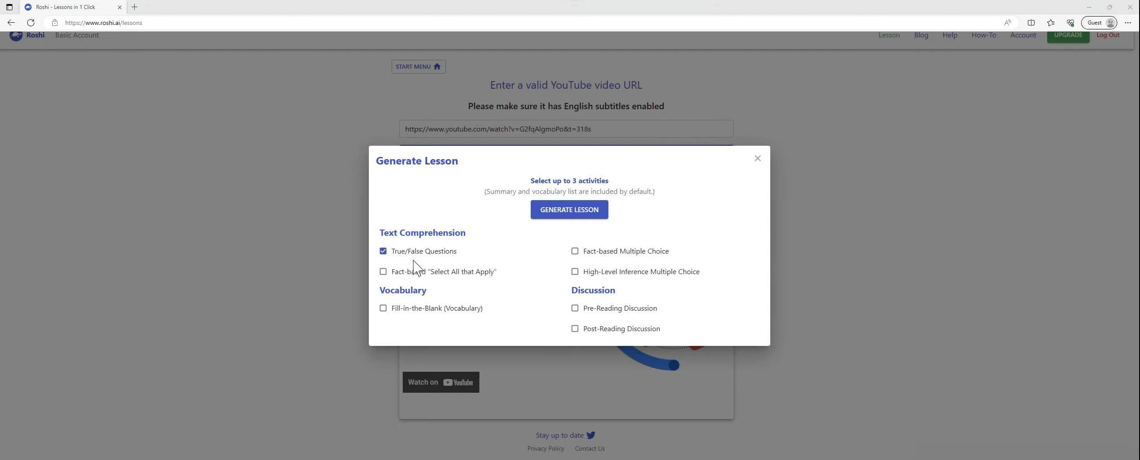
click(383, 311)
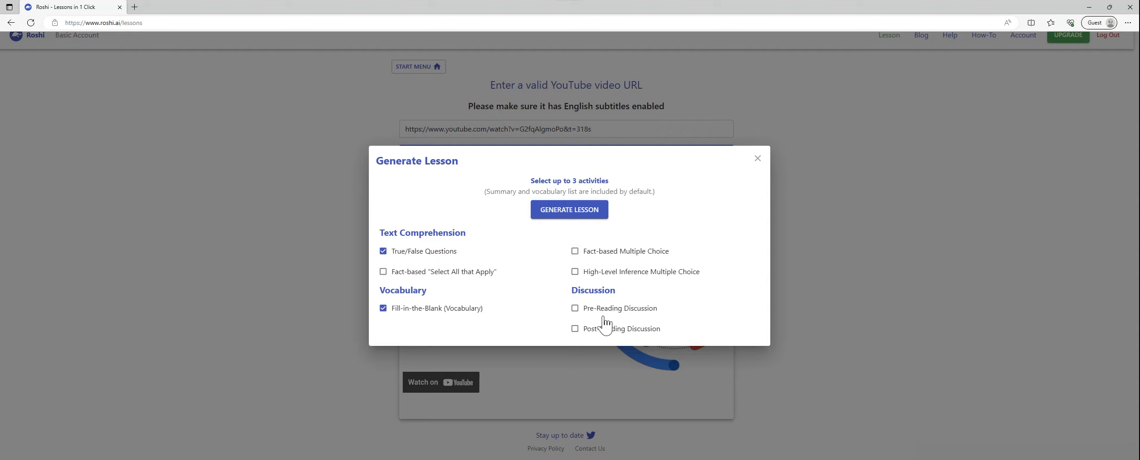
click(575, 253)
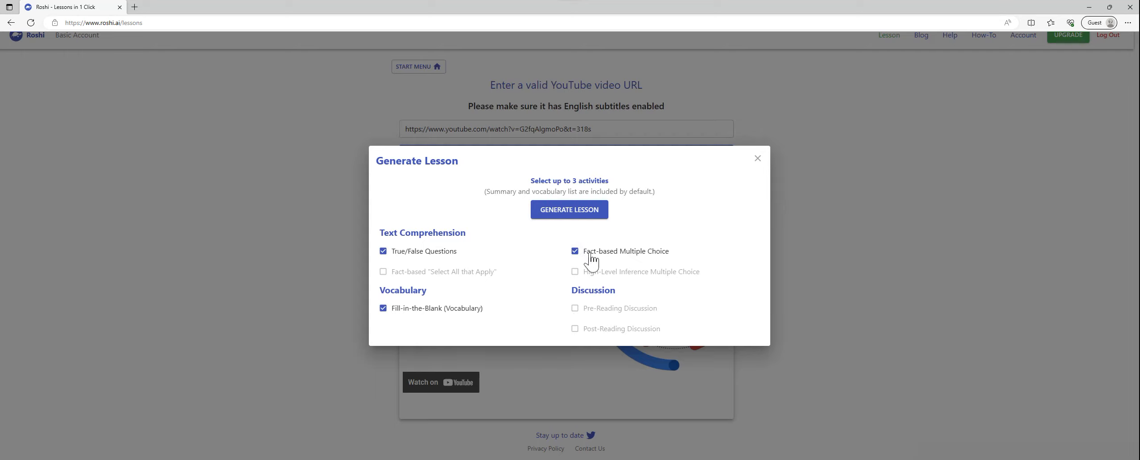
click(564, 220)
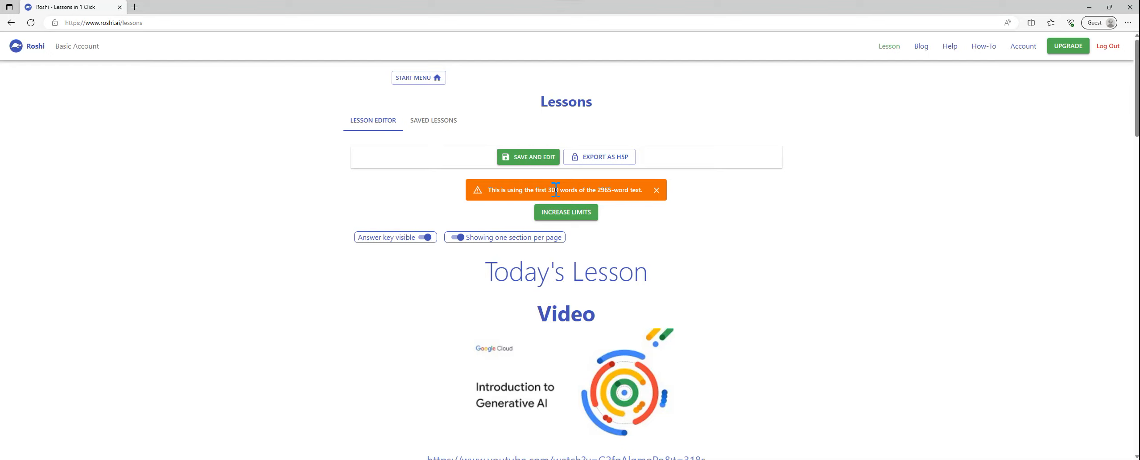
Step: Review the embedded video and the summary text of the generated generative AI lesson
scroll(580, 258, down, 2)
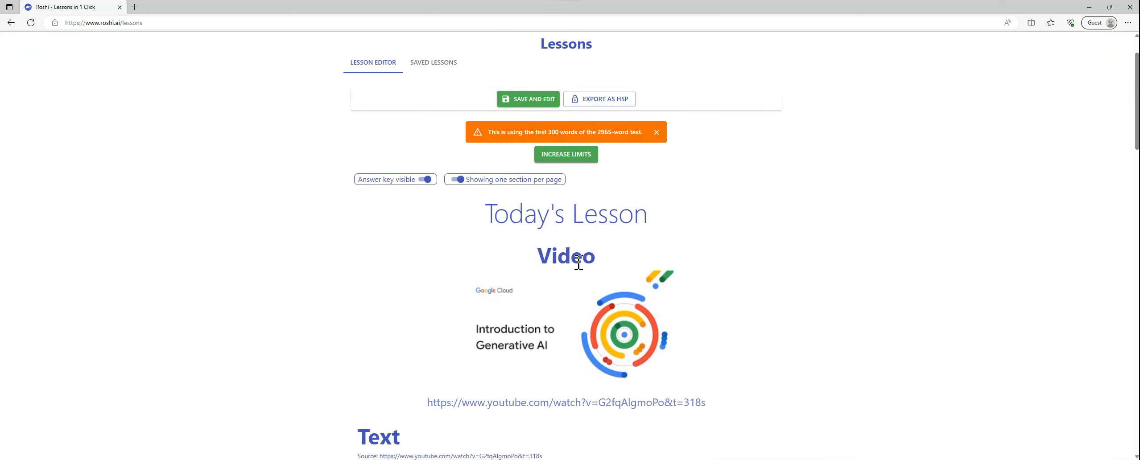
scroll(581, 269, up, 1)
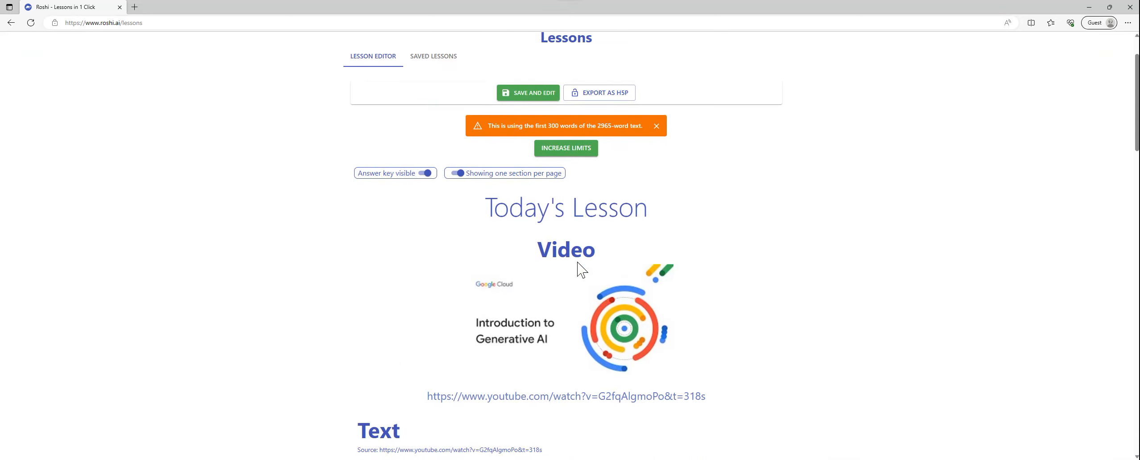
scroll(580, 269, down, 1)
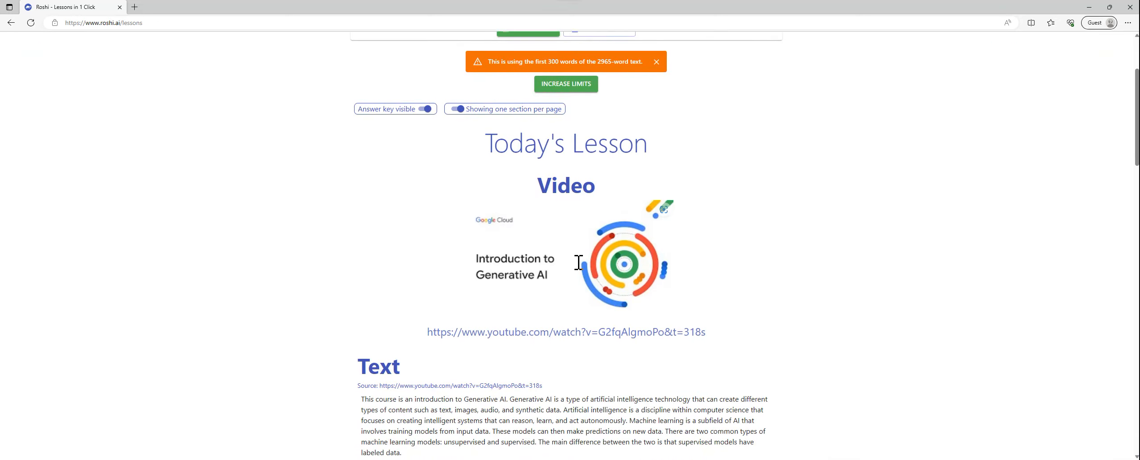
scroll(579, 270, down, 1)
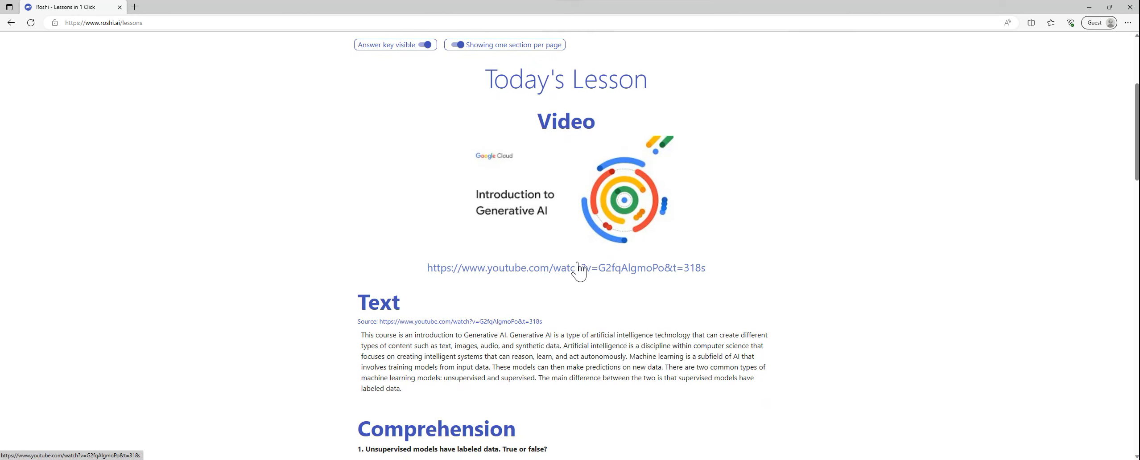
scroll(579, 269, down, 1)
scroll(578, 267, up, 1)
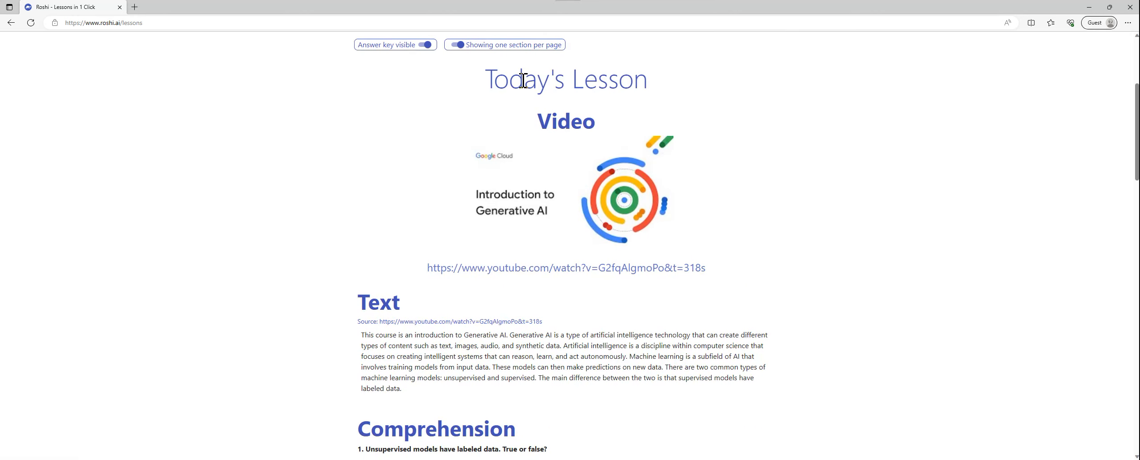
scroll(551, 274, down, 2)
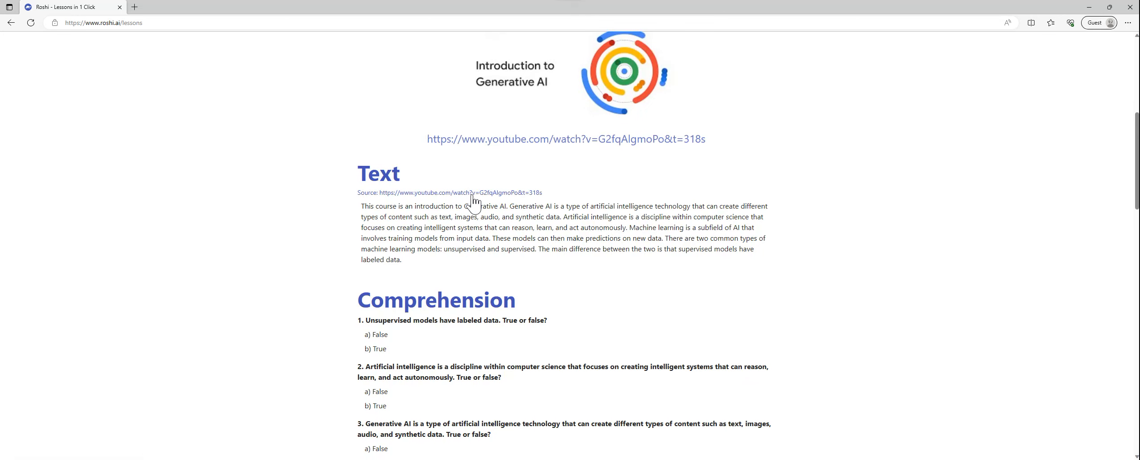
scroll(495, 210, down, 2)
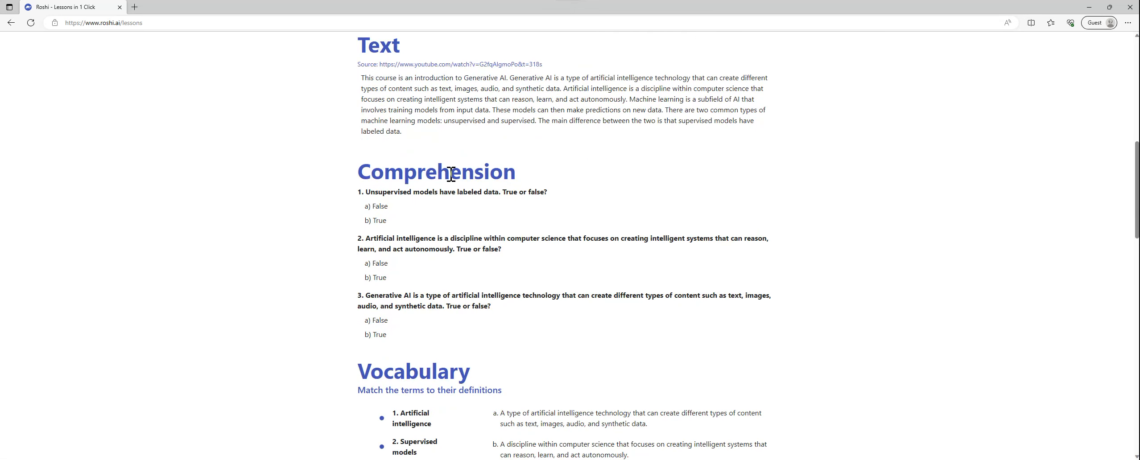
Step: Examine the lesson's comprehension questions, vocabulary matching, fill-in-the-blank items and answer key
scroll(472, 190, down, 2)
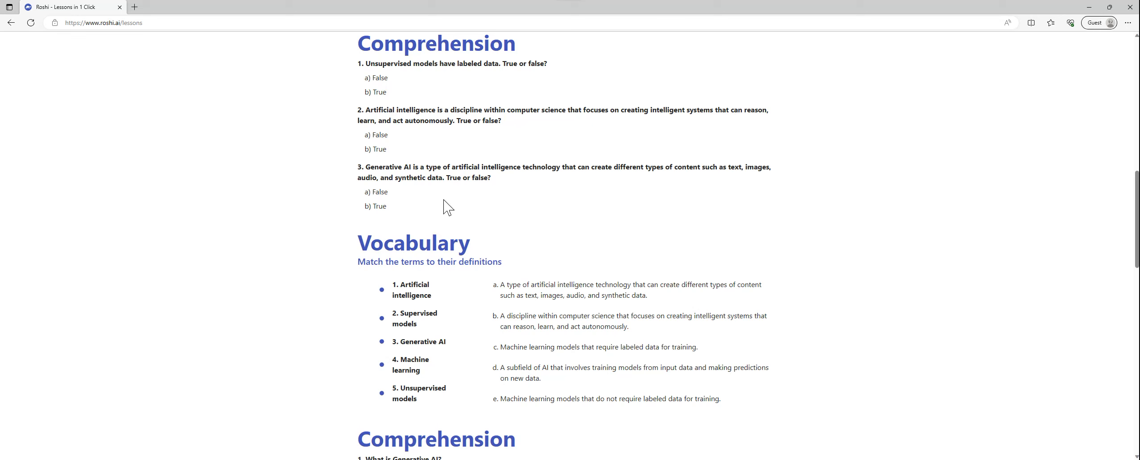
scroll(481, 225, down, 1)
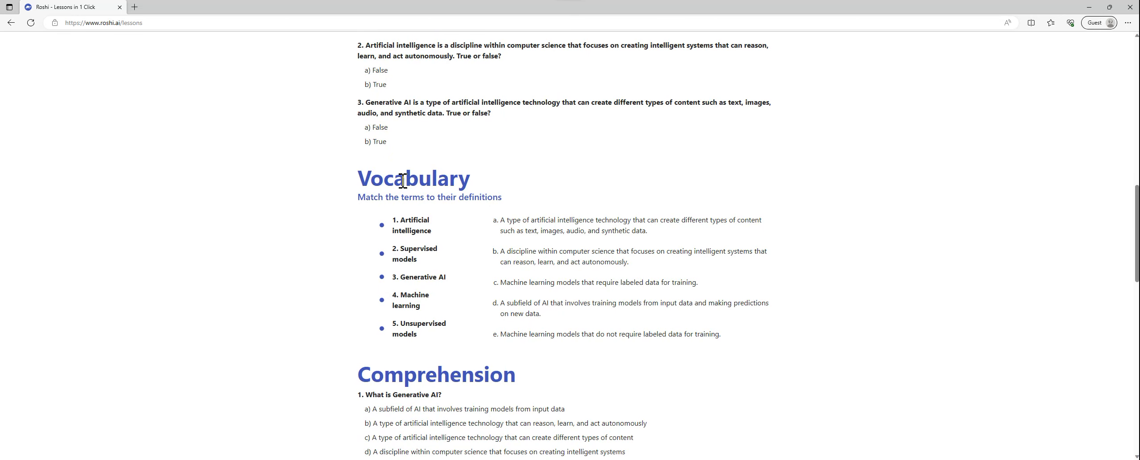
scroll(392, 174, down, 1)
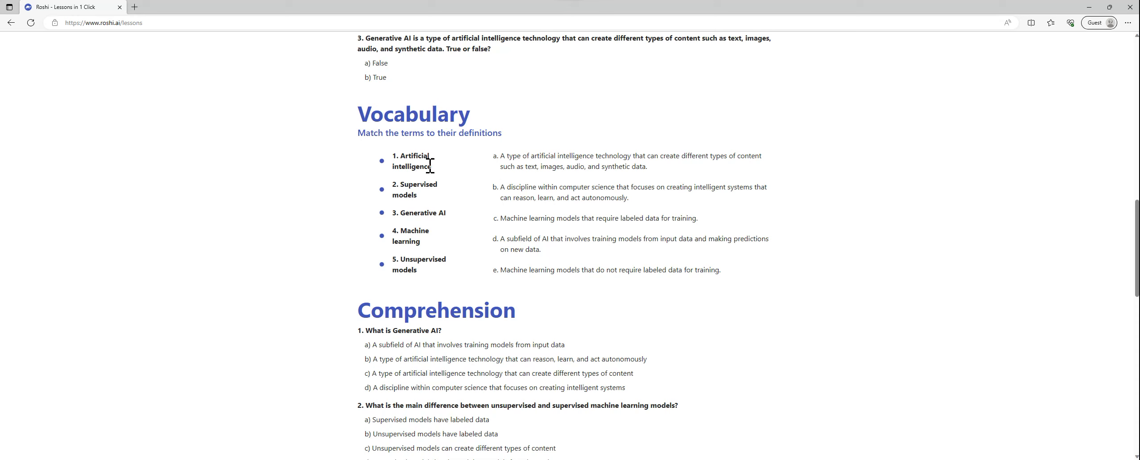
scroll(423, 161, down, 3)
scroll(432, 161, down, 1)
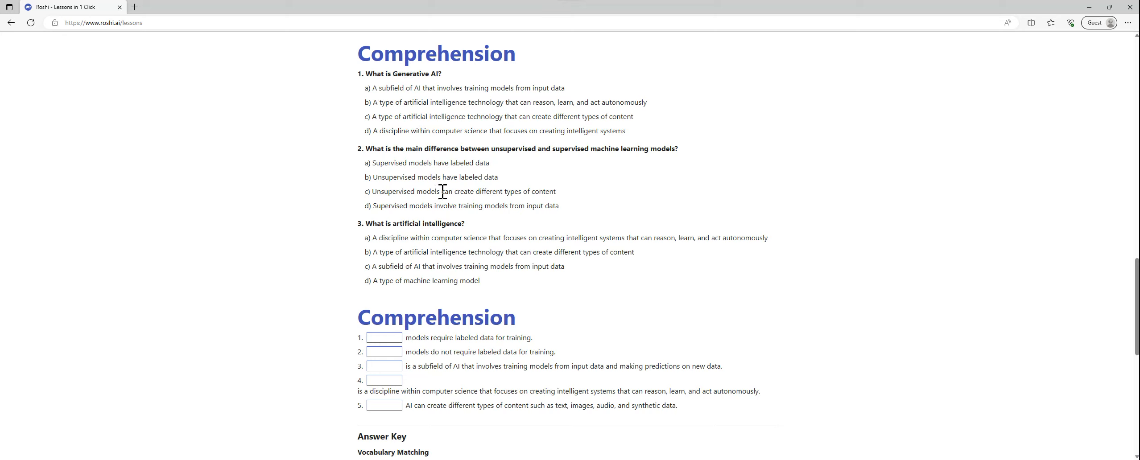
scroll(439, 193, down, 2)
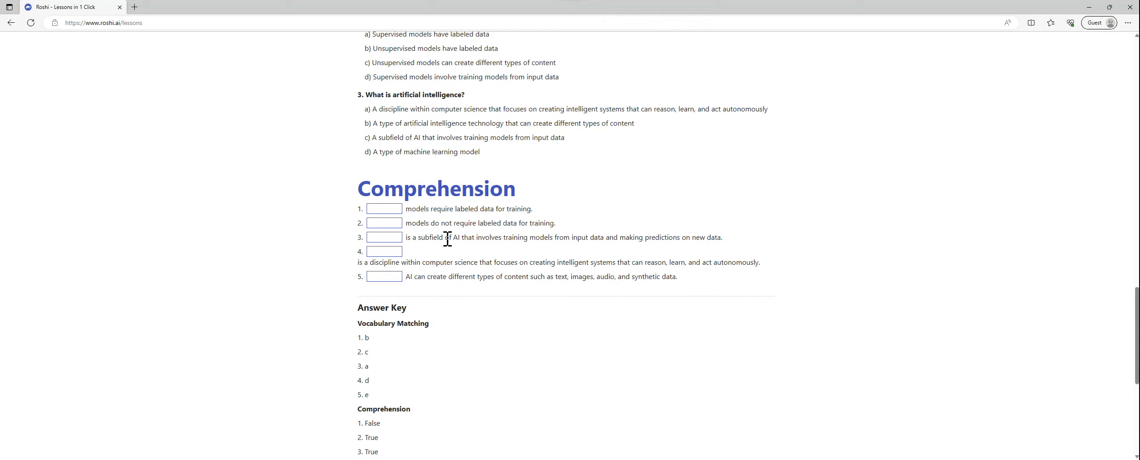
scroll(450, 245, down, 1)
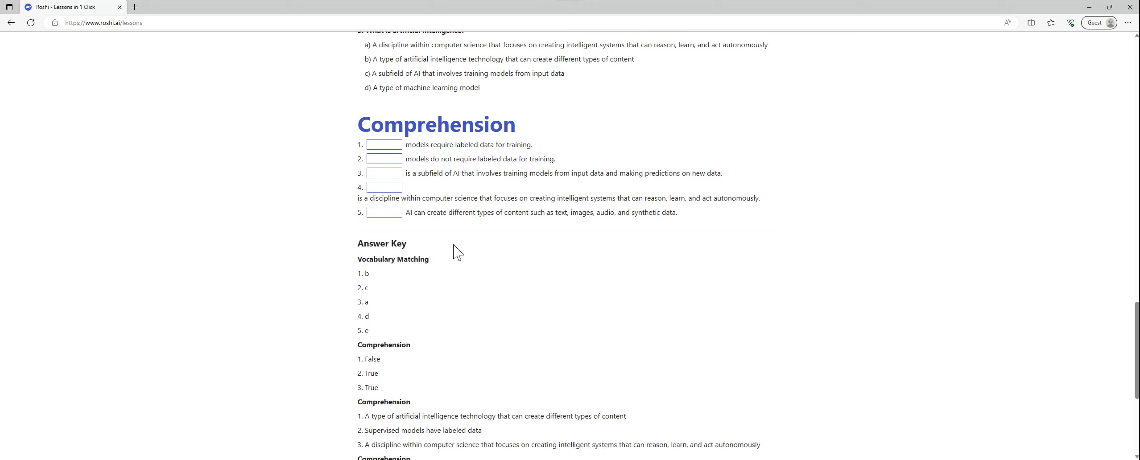
scroll(457, 253, down, 1)
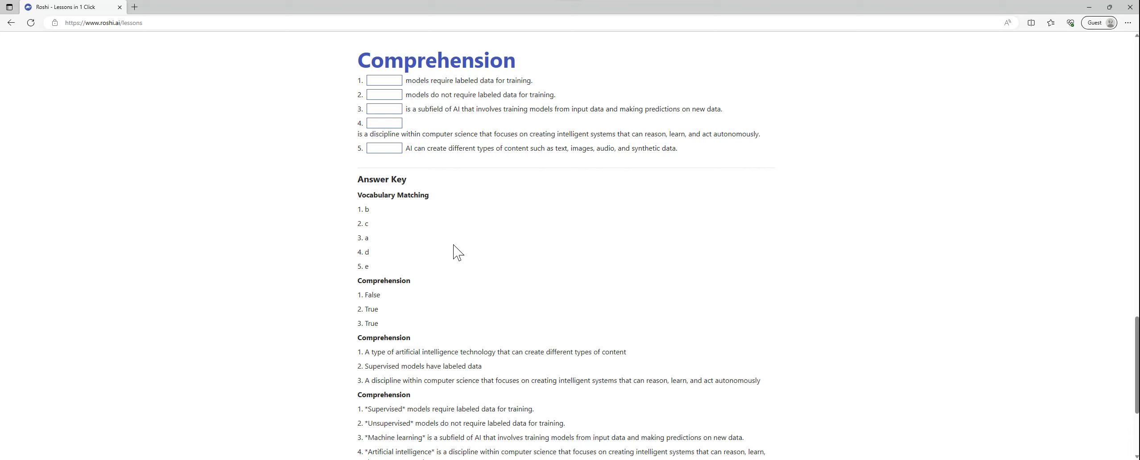
scroll(453, 252, down, 5)
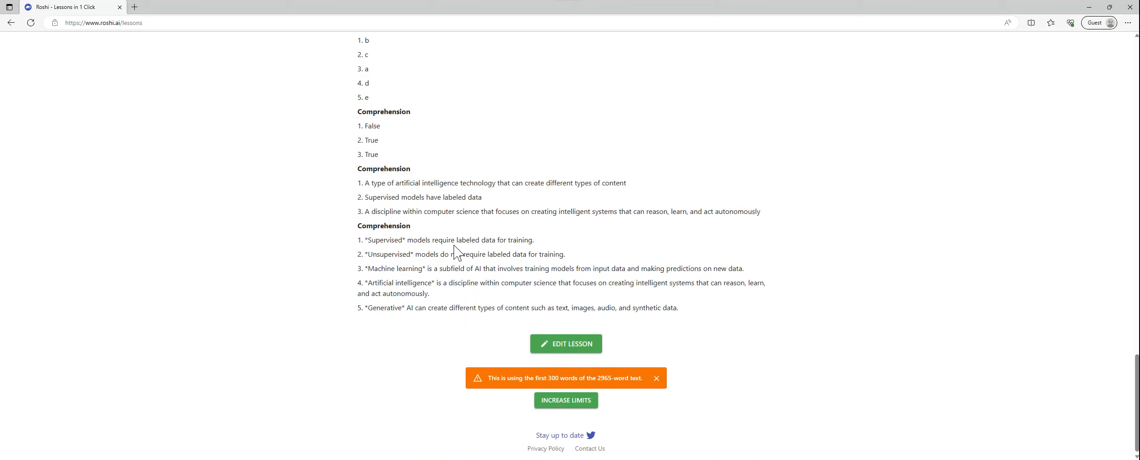
Step: Open the generated lesson for editing and look over its editable questions and sections, from the last up to the first
click(563, 342)
scroll(578, 323, up, 3)
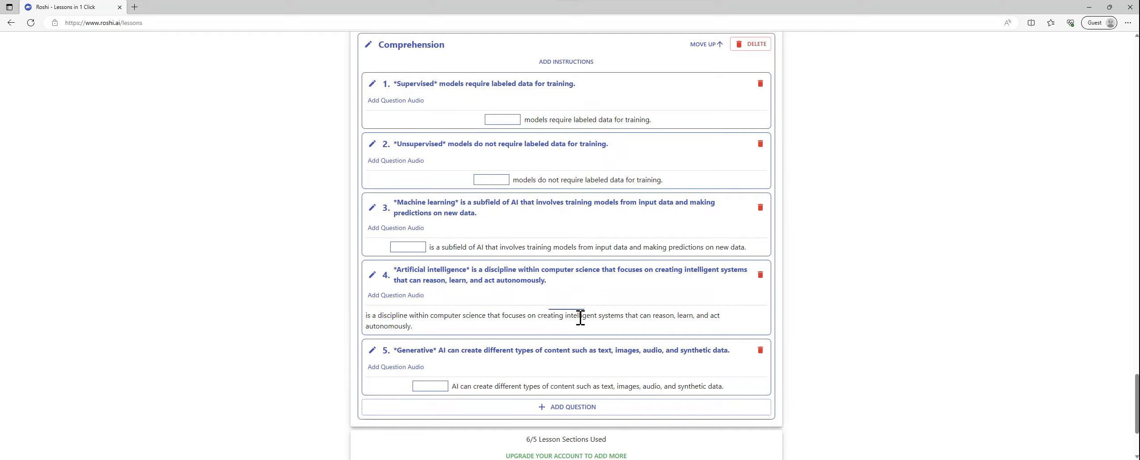
scroll(579, 318, up, 20)
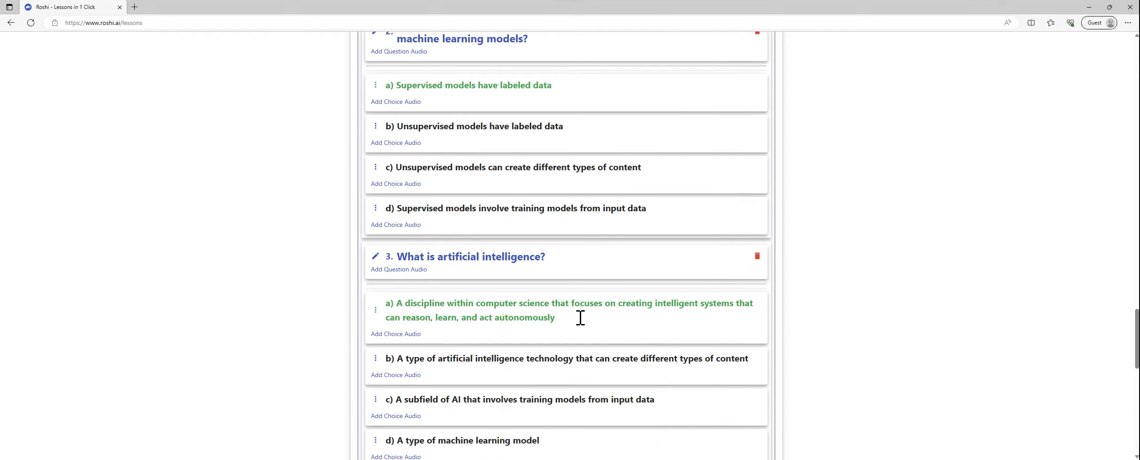
scroll(580, 317, up, 20)
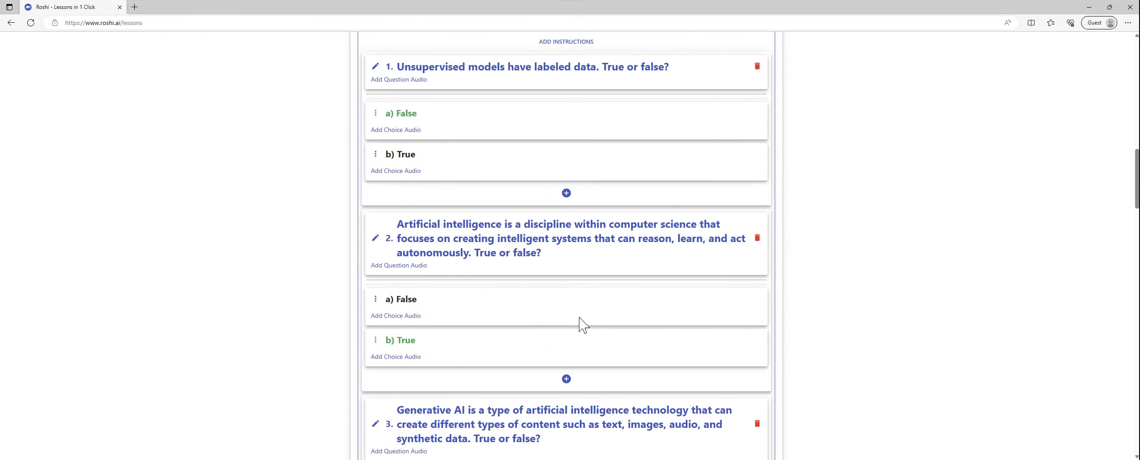
scroll(579, 317, up, 8)
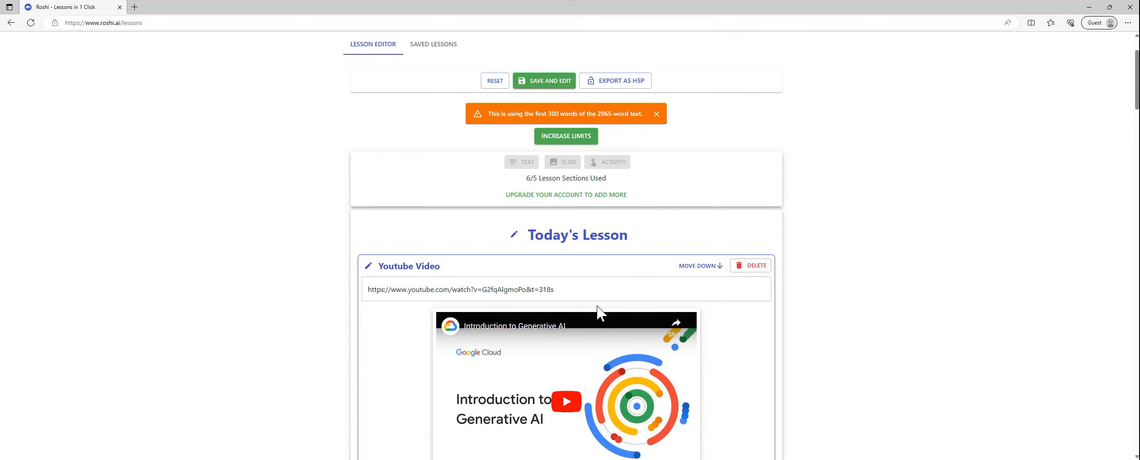
Step: Rename the lesson title to "Introduction to Generative AI - Course 1"
scroll(597, 311, down, 1)
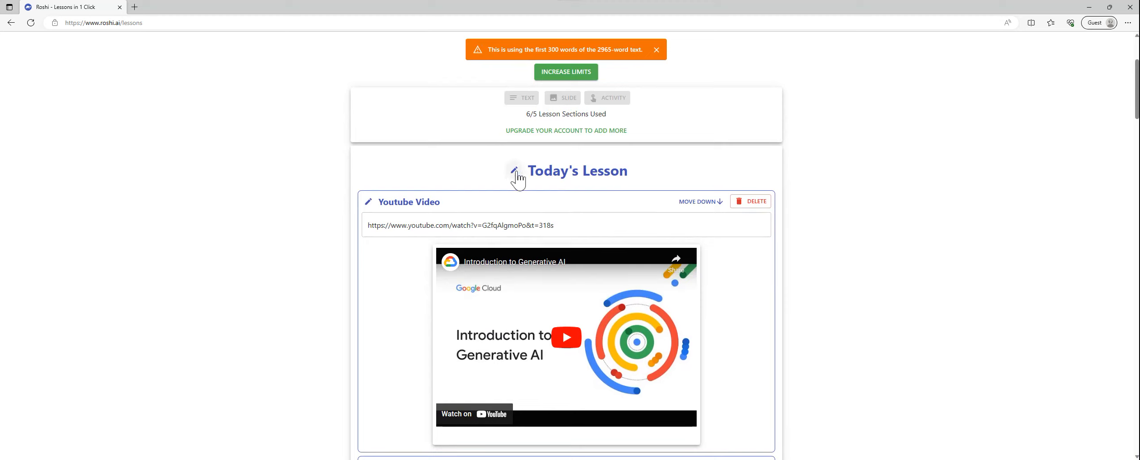
click(512, 172)
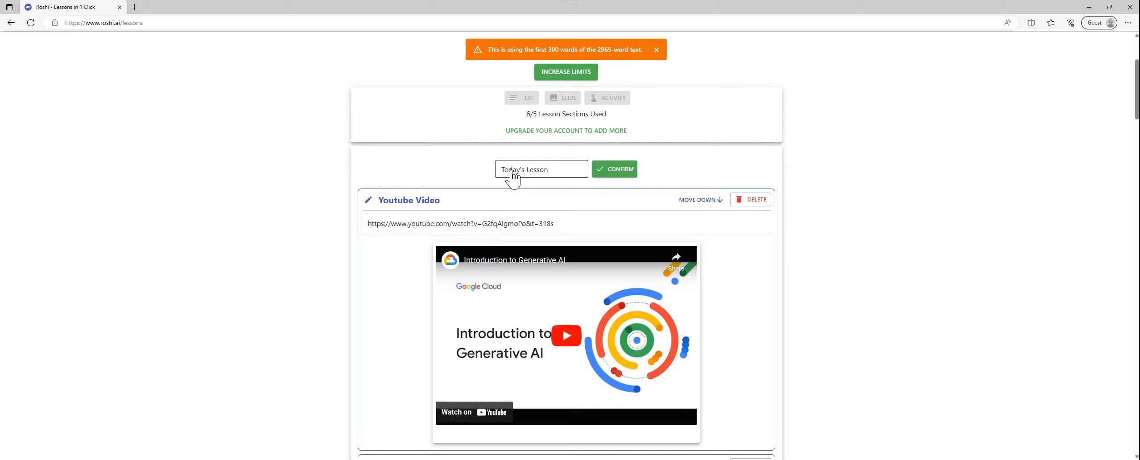
click(511, 167)
key(BackSpace)
key(BackSpace)
key(Delete)
key(Delete)
key(Delete)
key(Delete)
key(Delete)
key(Delete)
key(Delete)
key(Delete)
key(Delete)
key(Delete)
key(Delete)
key(Delete)
text(Introduction to Generat)
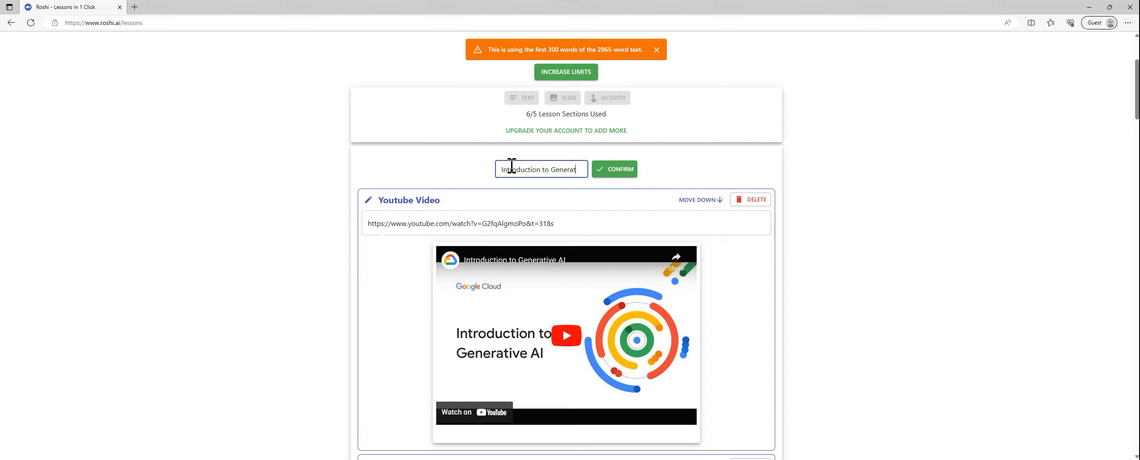
text(ive AI - Course 1)
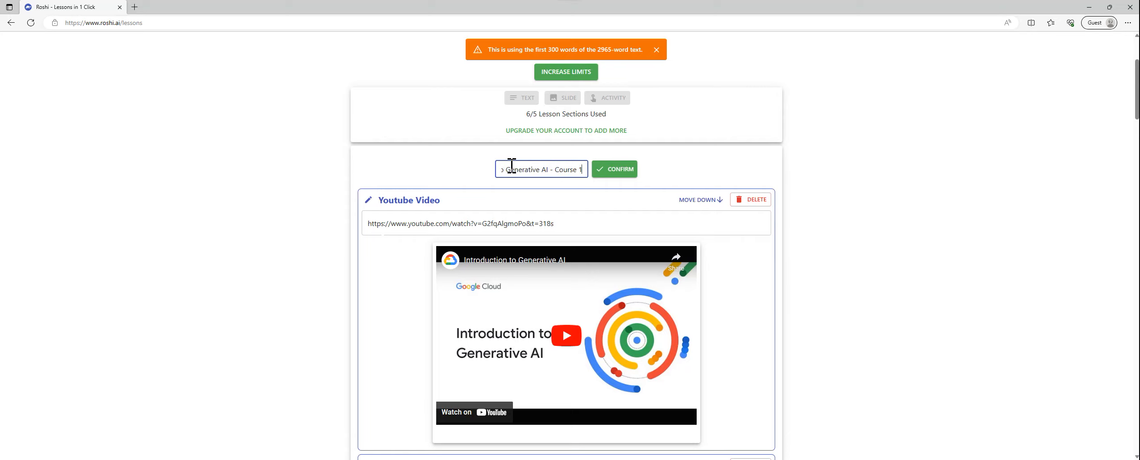
click(613, 170)
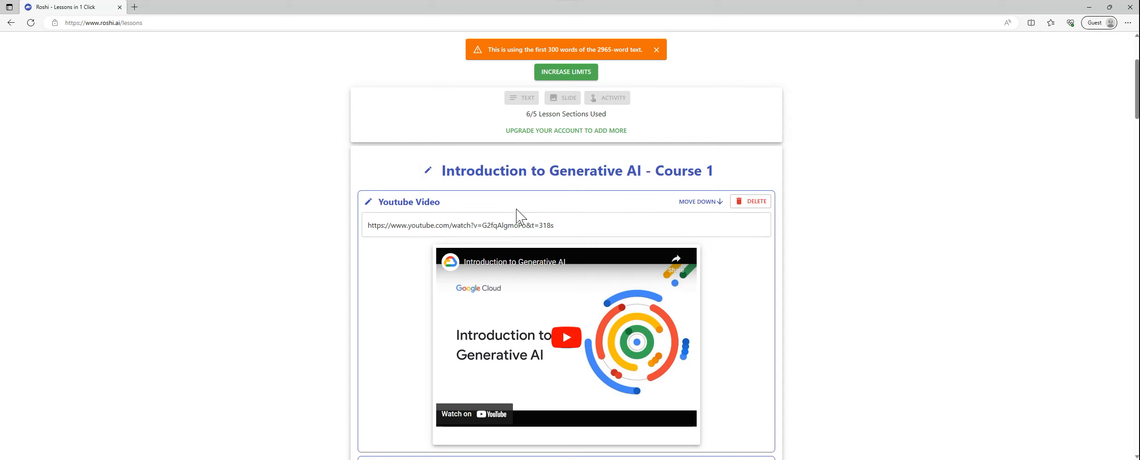
Step: Check the Text section's word limit and the minimum word requirement for text analysis
scroll(483, 211, down, 1)
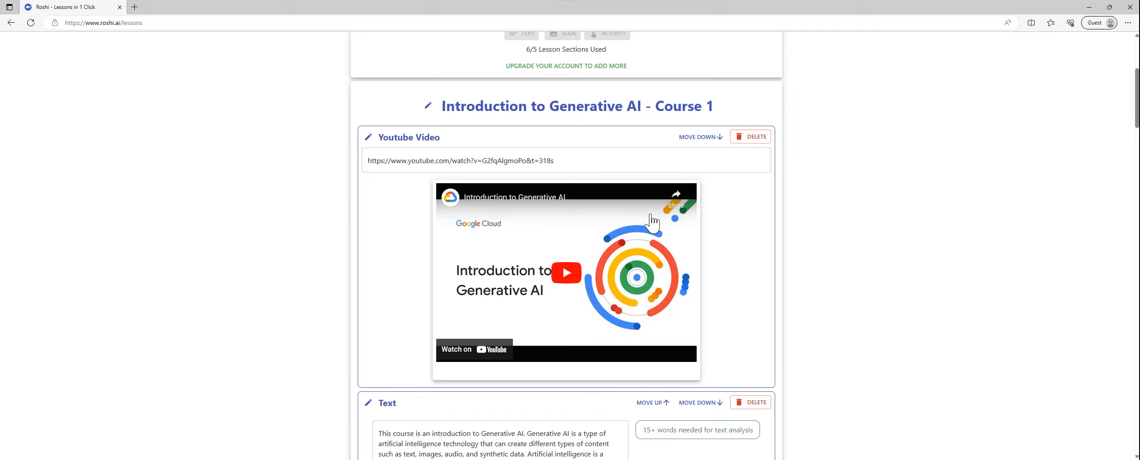
scroll(652, 221, down, 1)
scroll(652, 221, down, 5)
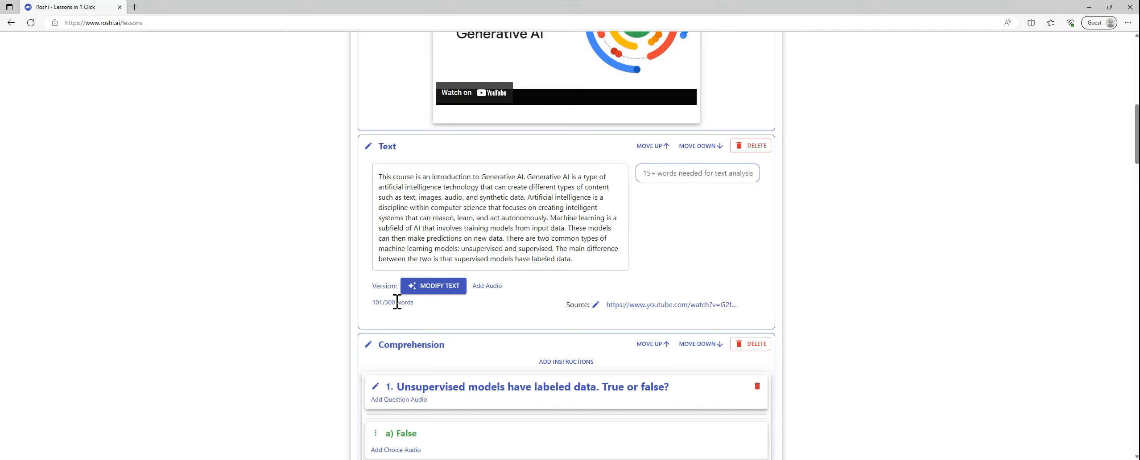
drag(396, 303, 388, 305)
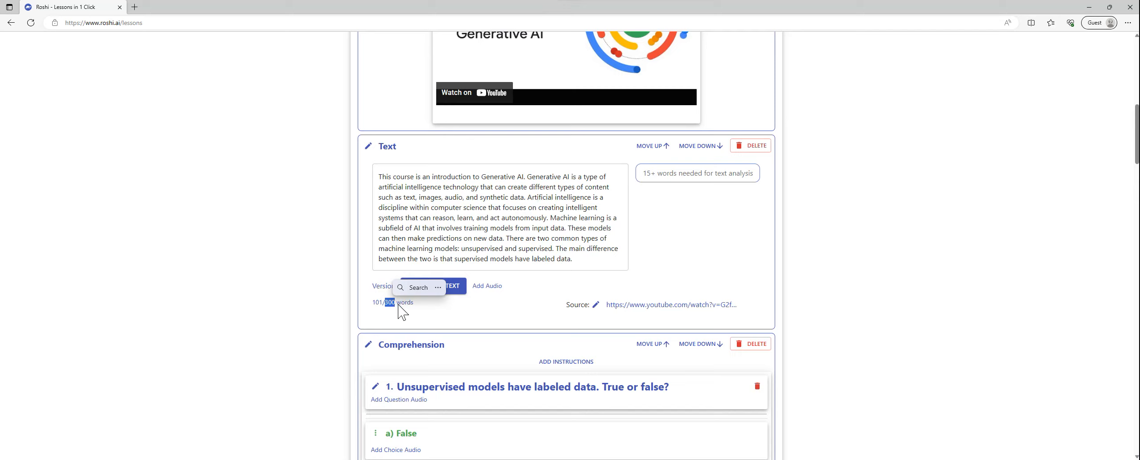
click(378, 303)
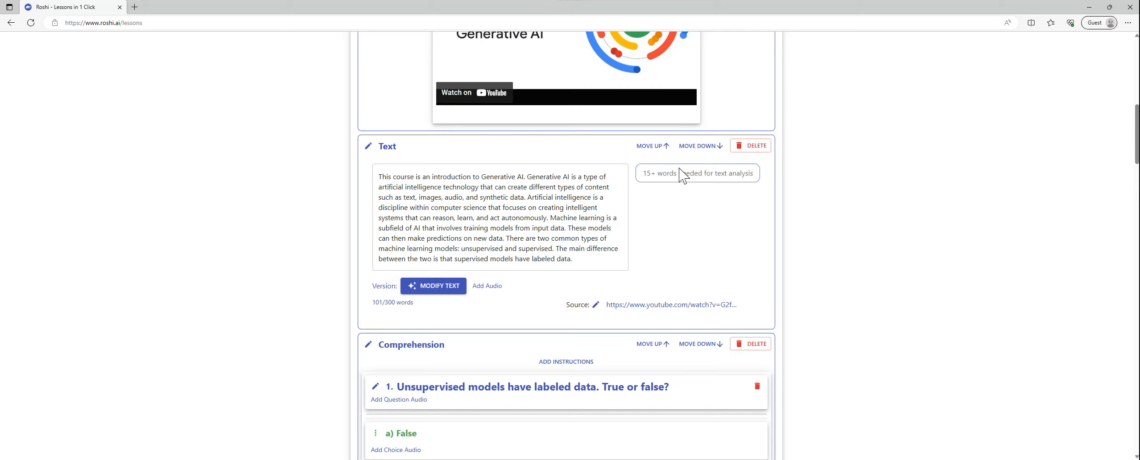
drag(646, 174, 753, 174)
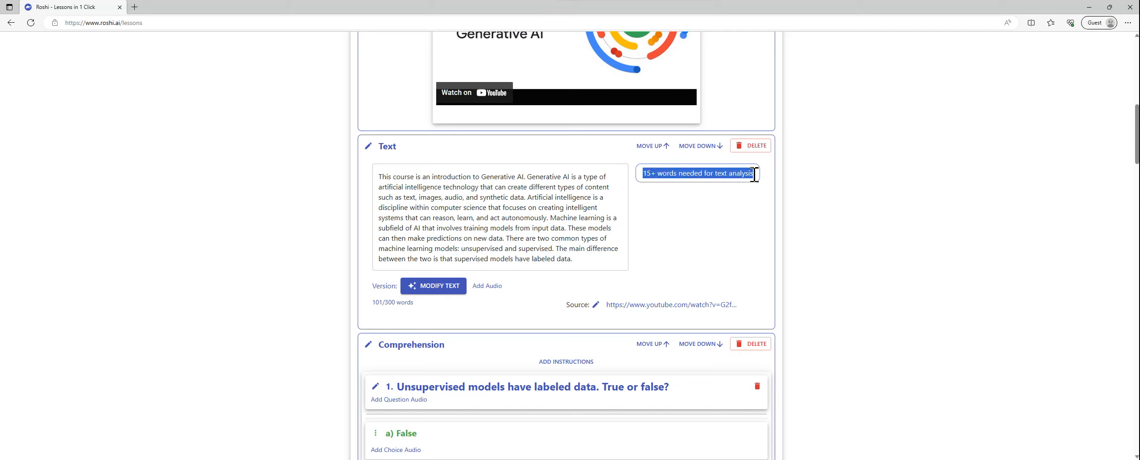
click(696, 203)
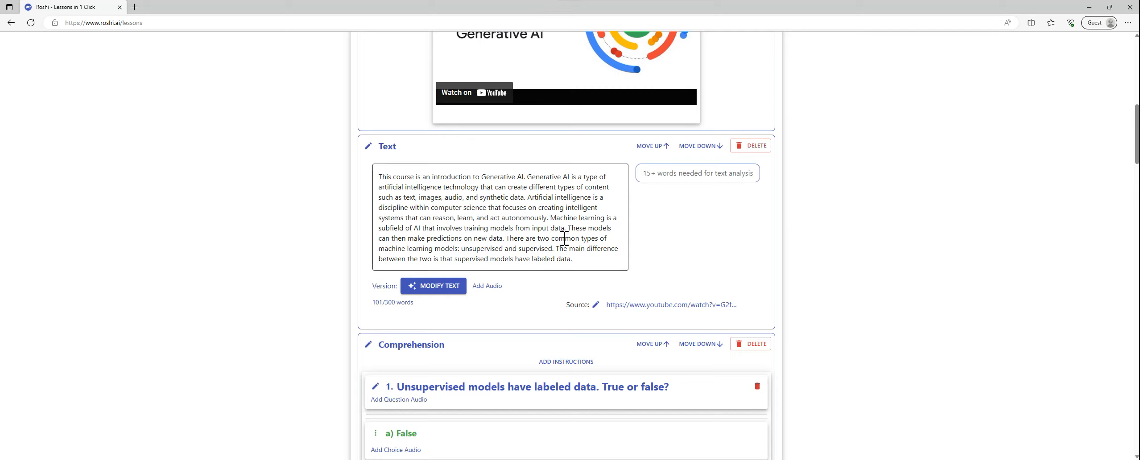
Step: Append a paragraph to the Text section beginning "Traditional AI systems are primarily used to analyze data", contrasting them with generative AI
click(588, 259)
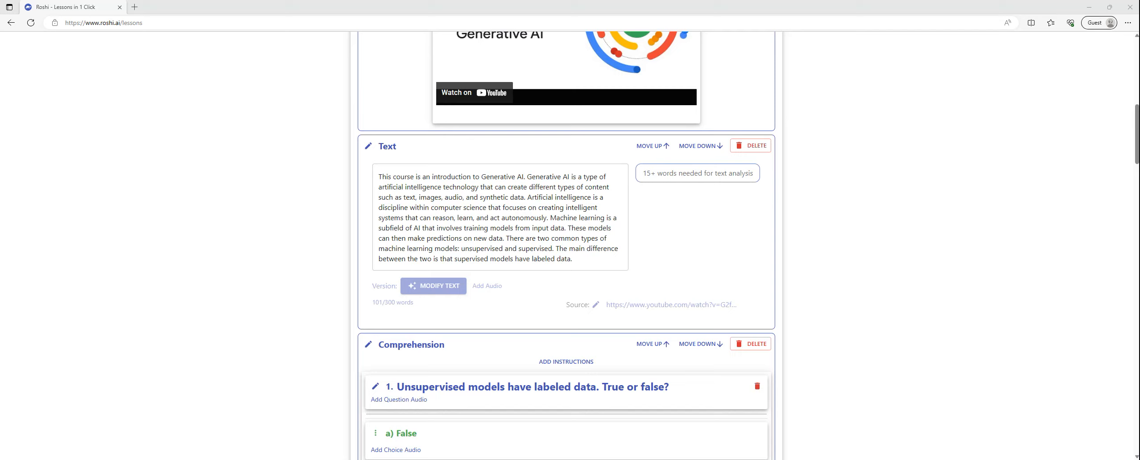
click(580, 261)
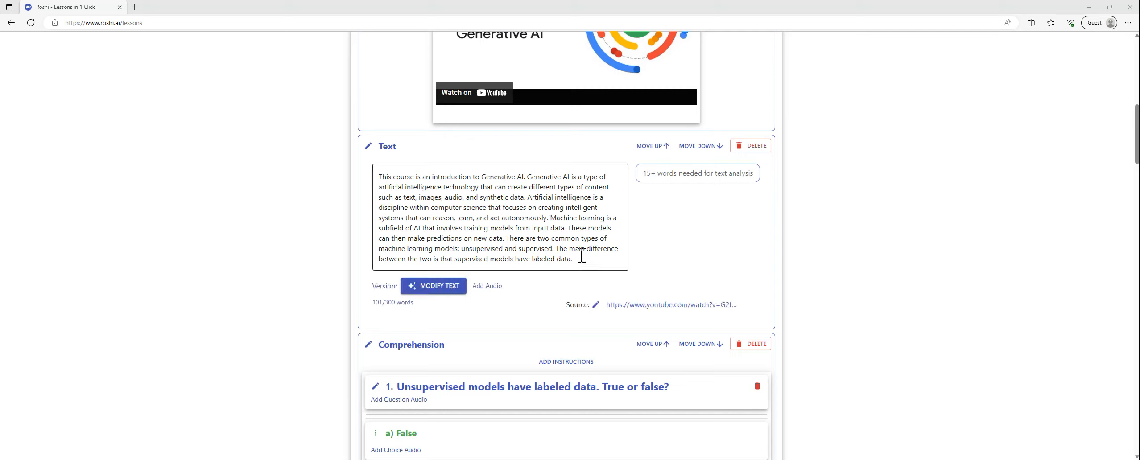
click(577, 260)
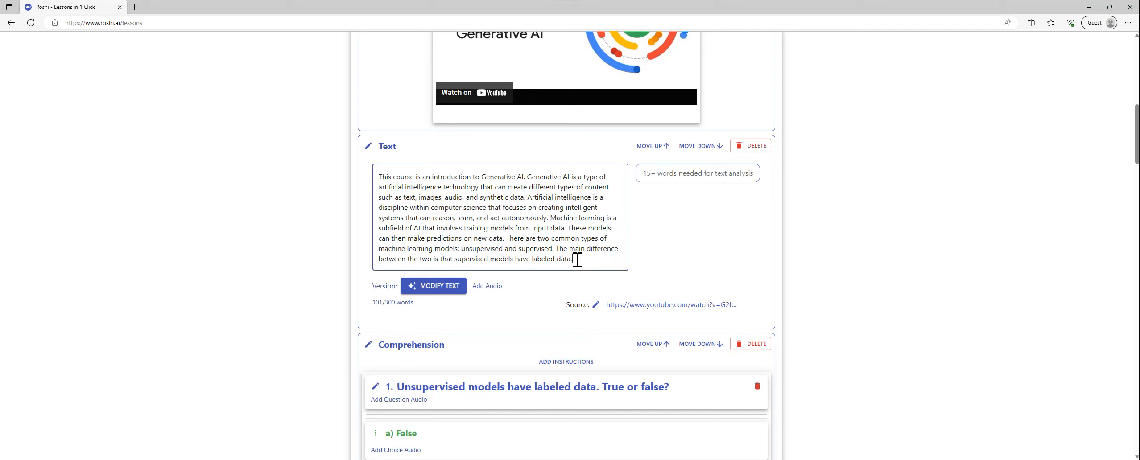
key(Return)
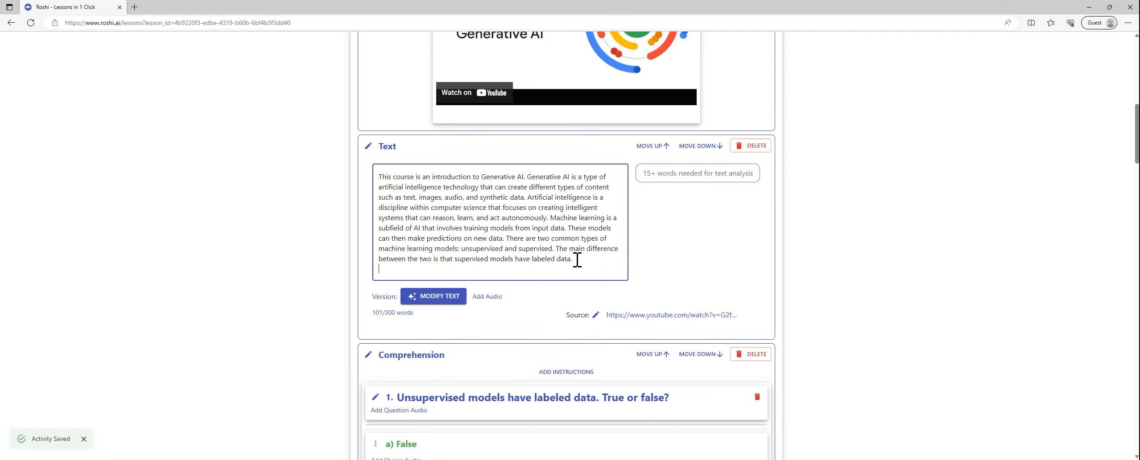
key(Return)
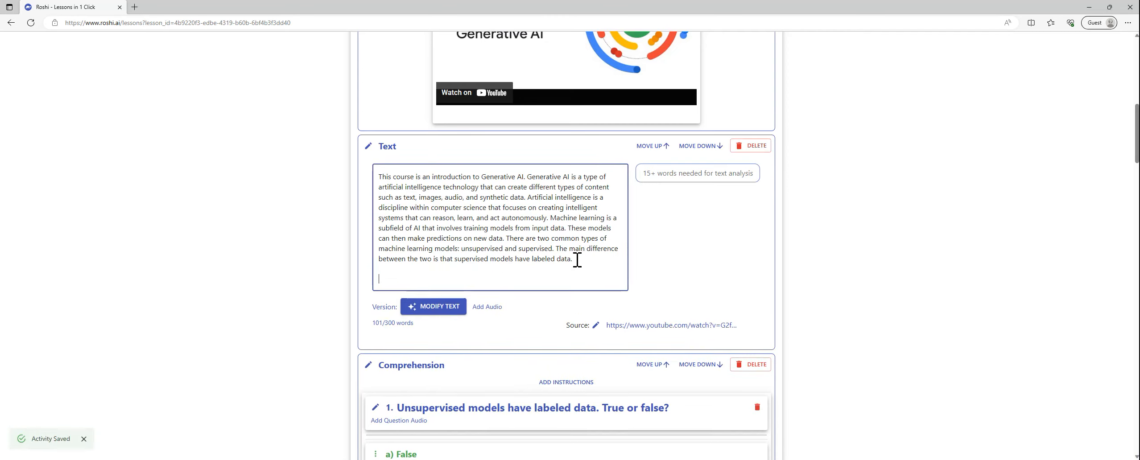
text(Traditional AI systems are primarily used to analyze data and make predictions, while generative AI goes a step further by creating new data similar to its training data)
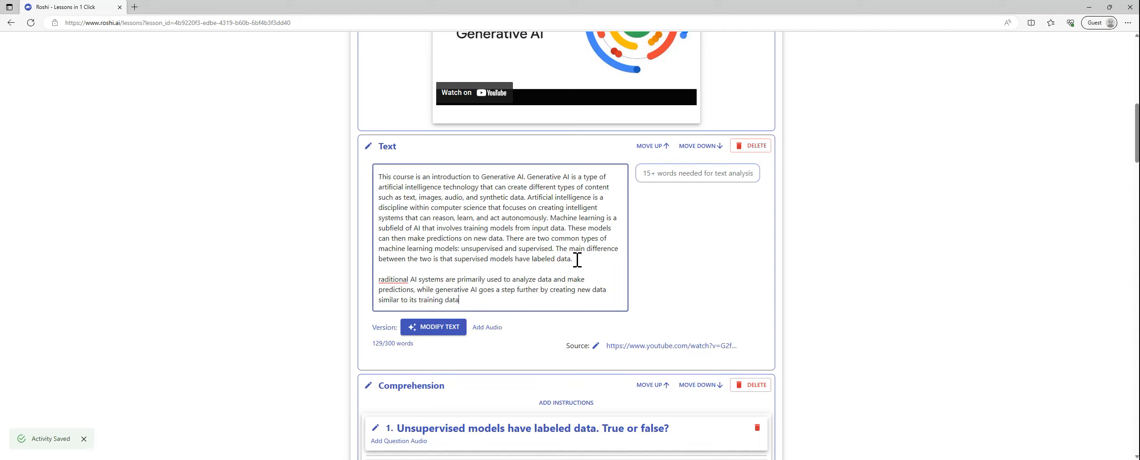
click(378, 280)
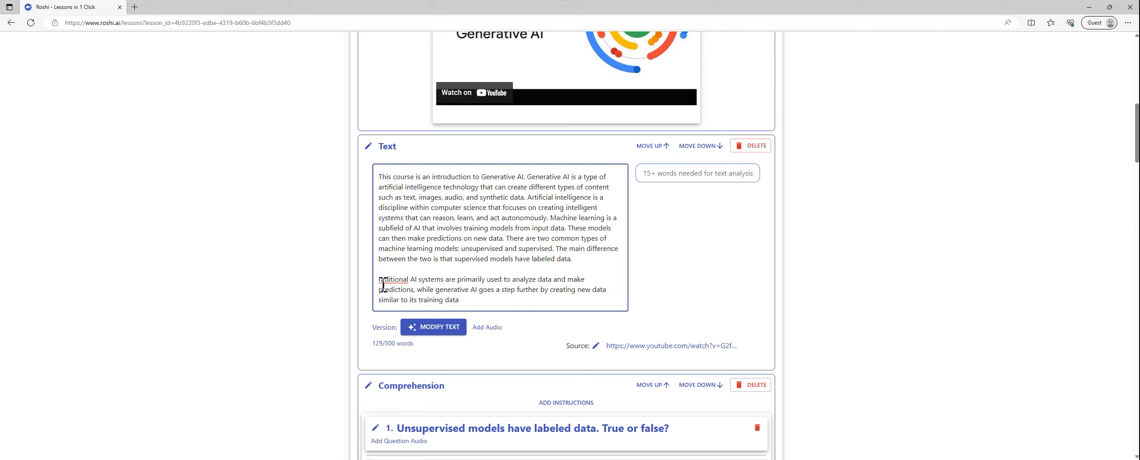
text(T)
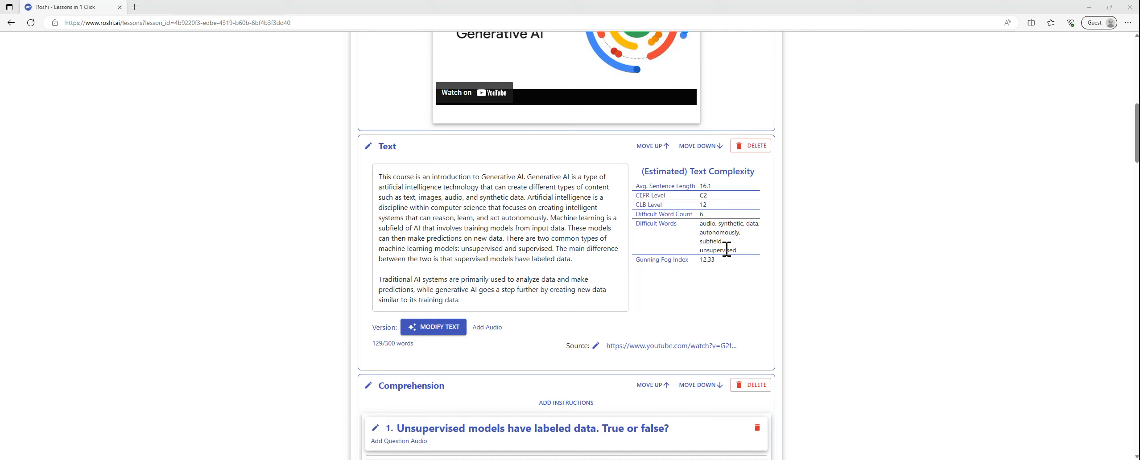
Step: Open the text modification options and set Adjust Difficulty to level A1-A2
click(442, 330)
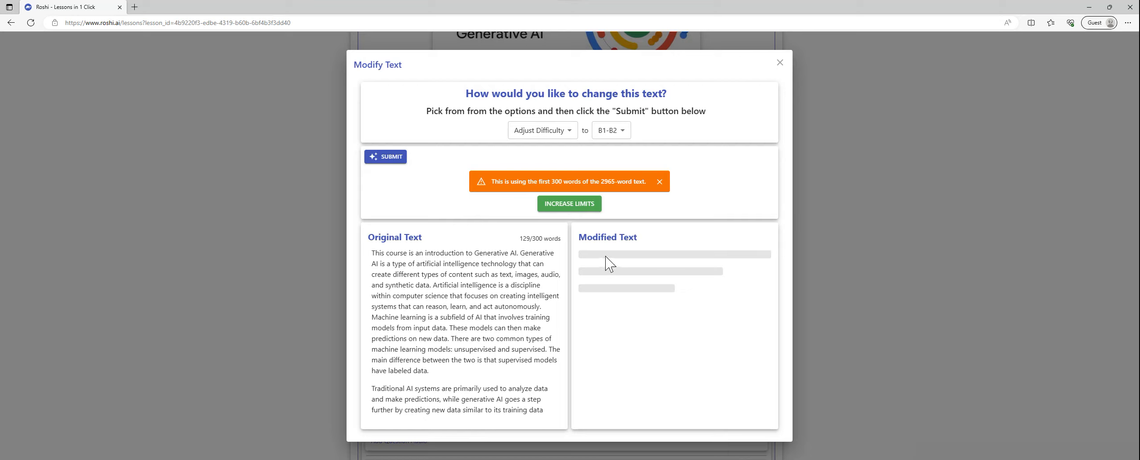
click(574, 136)
click(611, 130)
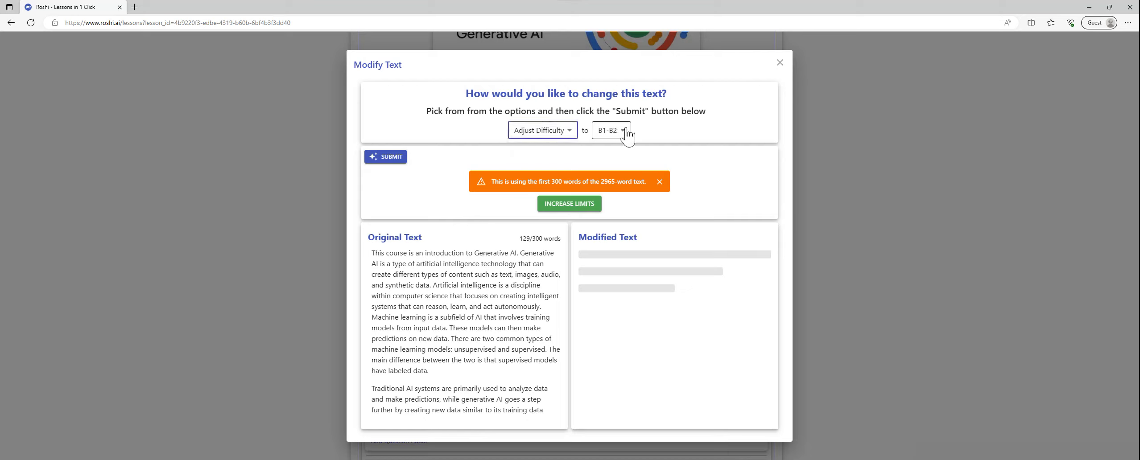
click(611, 130)
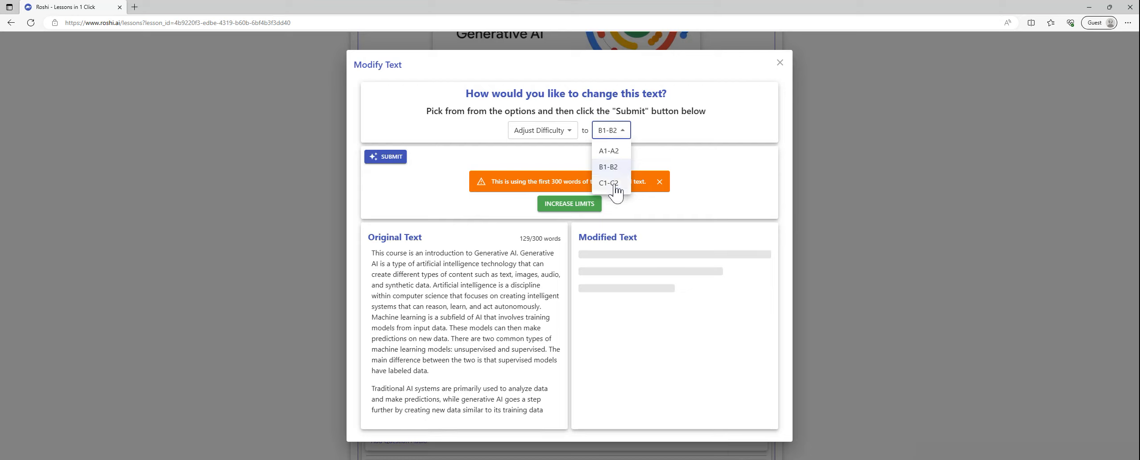
click(610, 152)
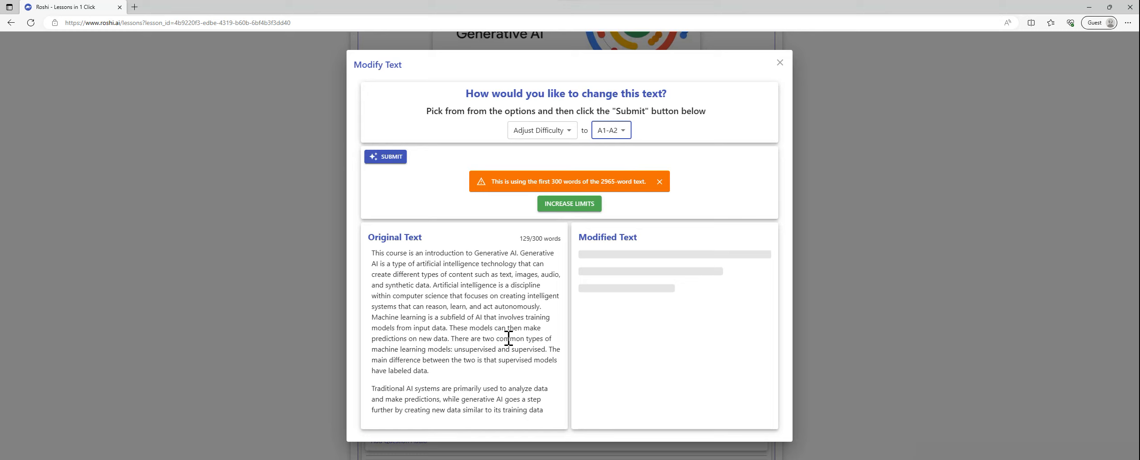
Step: Try the Summarize and Paraphrase modification types and return to Adjust Difficulty
click(572, 139)
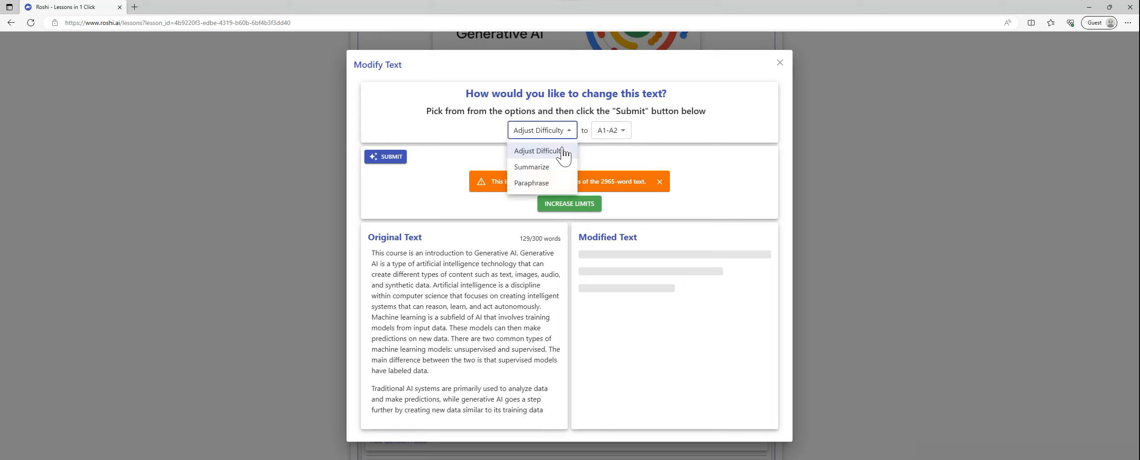
click(552, 168)
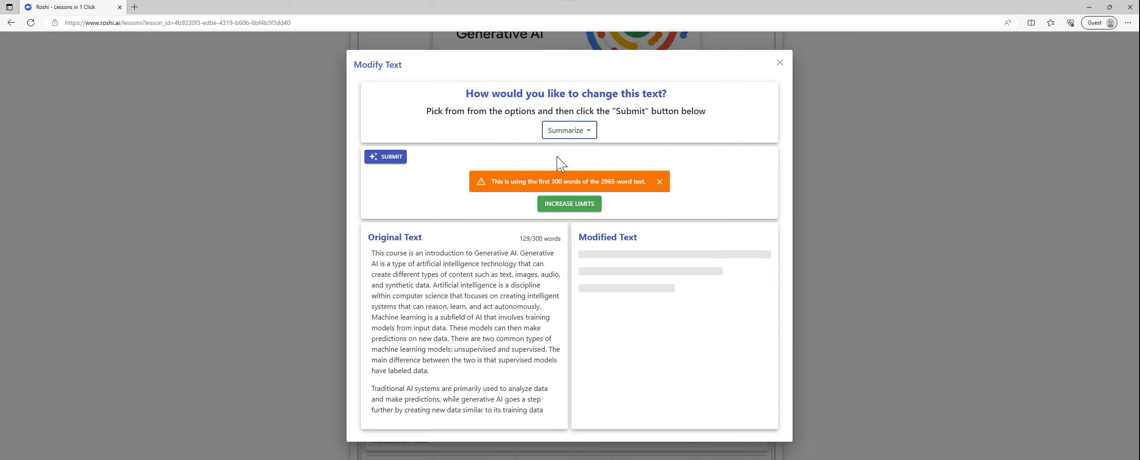
click(590, 131)
click(558, 182)
click(592, 131)
click(571, 151)
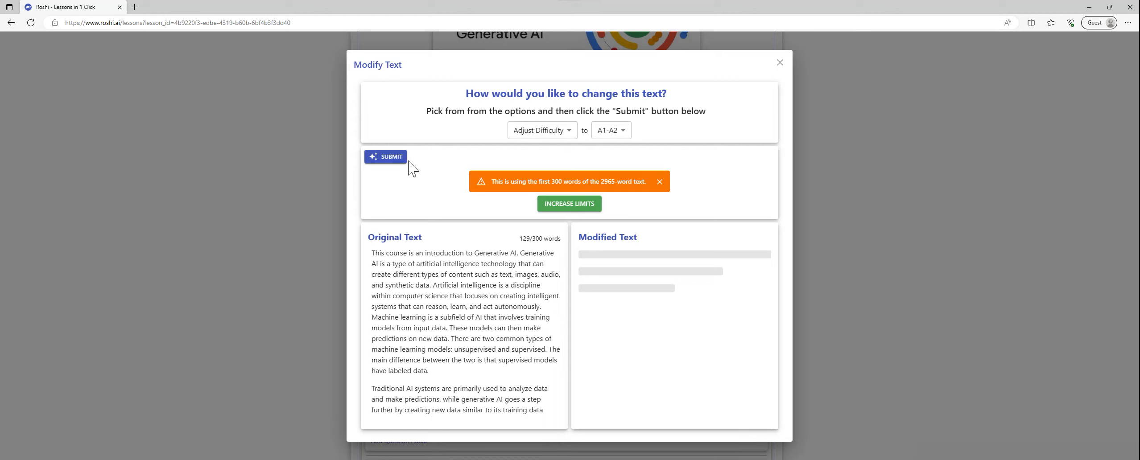
Step: Generate the A1-A2 adaptation of the text and save it as a new version
click(393, 155)
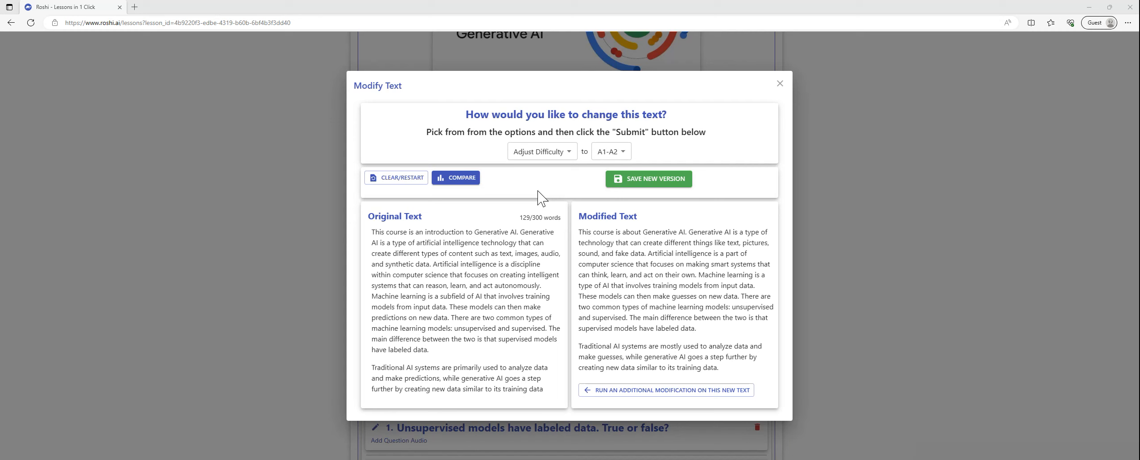
click(655, 179)
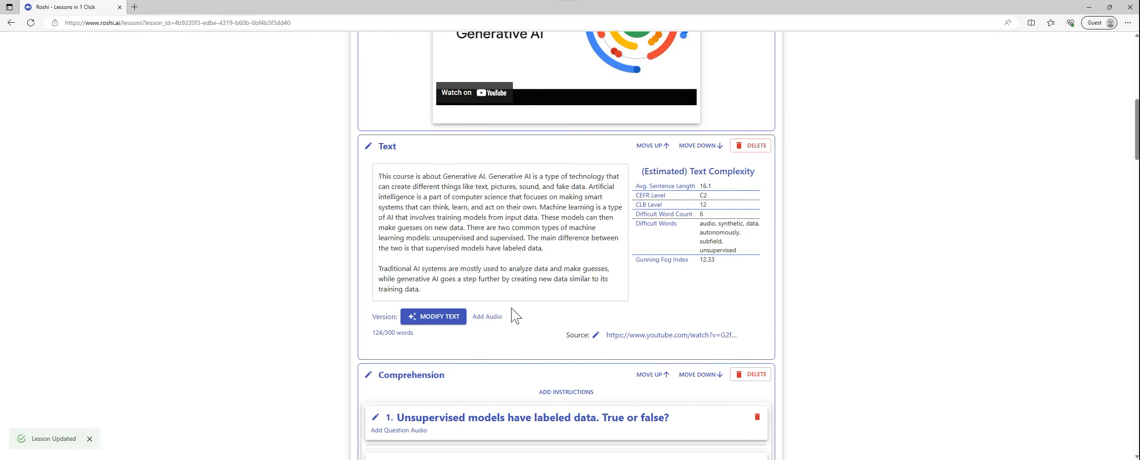
Step: Add the default instructions "Please answer the following questions:" to the true-or-false Comprehension section
scroll(465, 335, down, 4)
scroll(466, 335, down, 2)
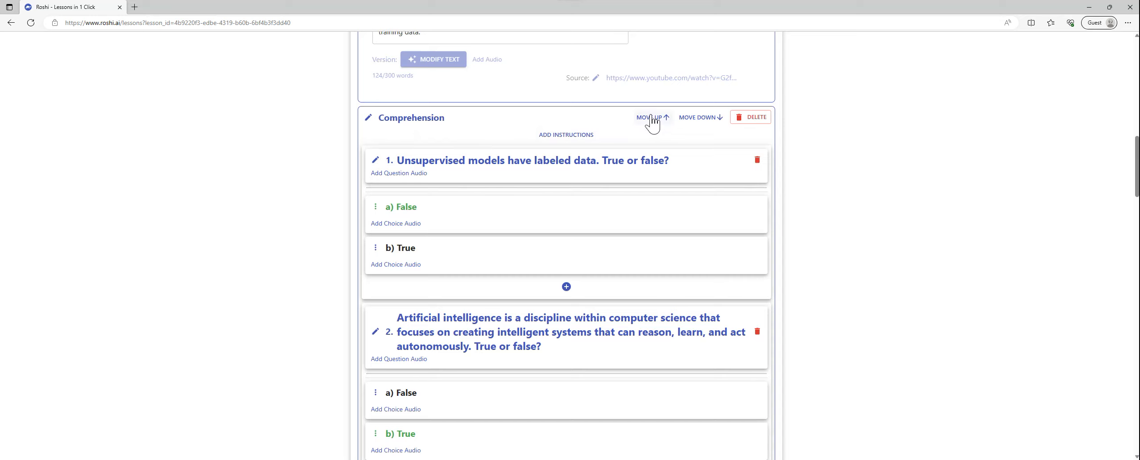
click(567, 142)
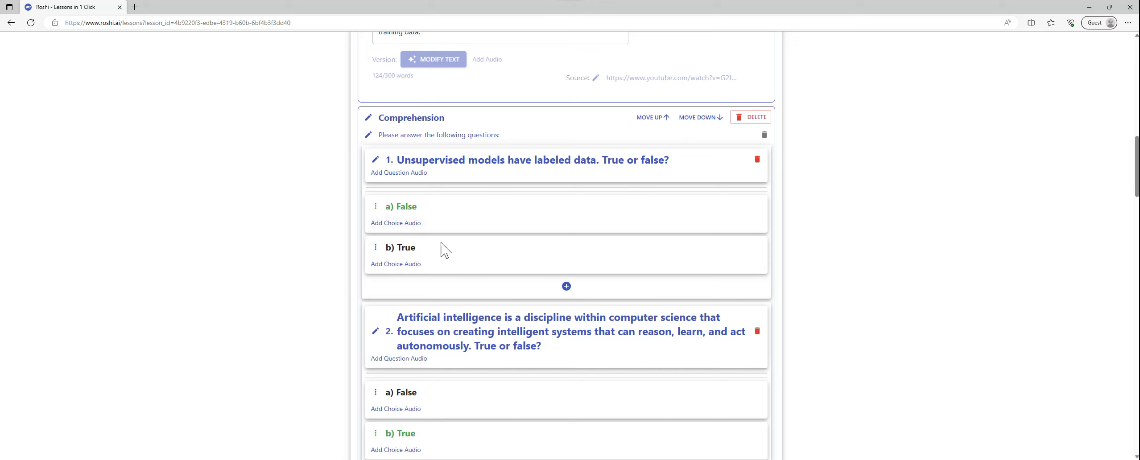
Step: Add a placeholder item to the Vocabulary section and delete it again
scroll(604, 231, down, 3)
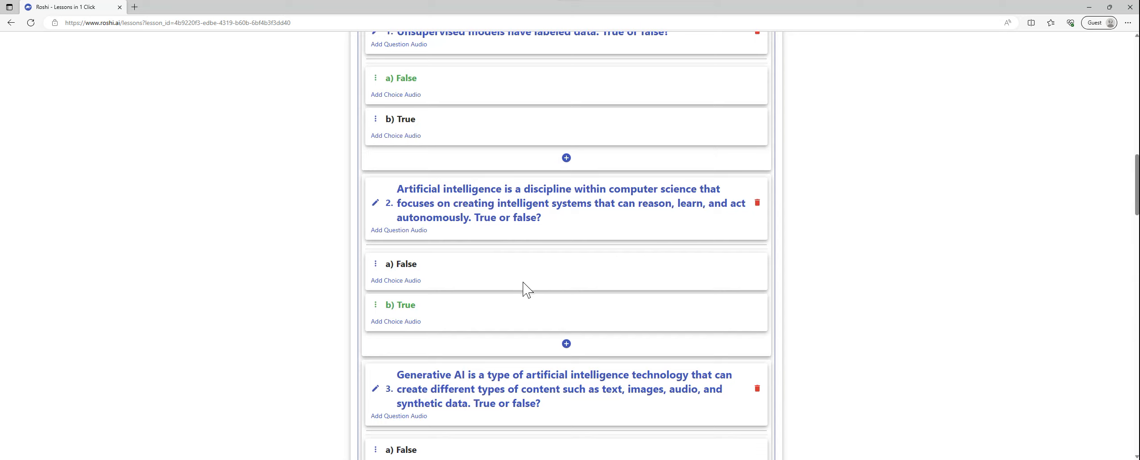
scroll(526, 292, down, 3)
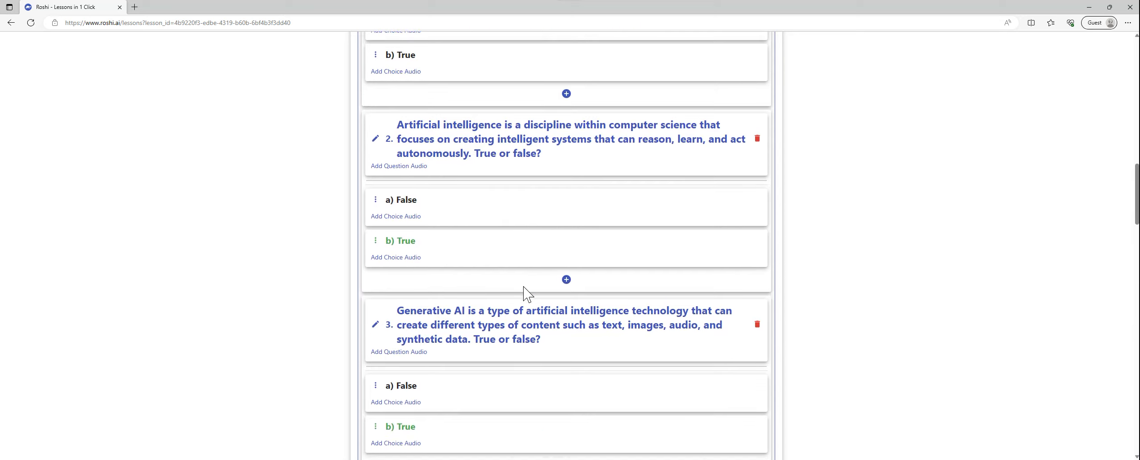
scroll(550, 282, down, 4)
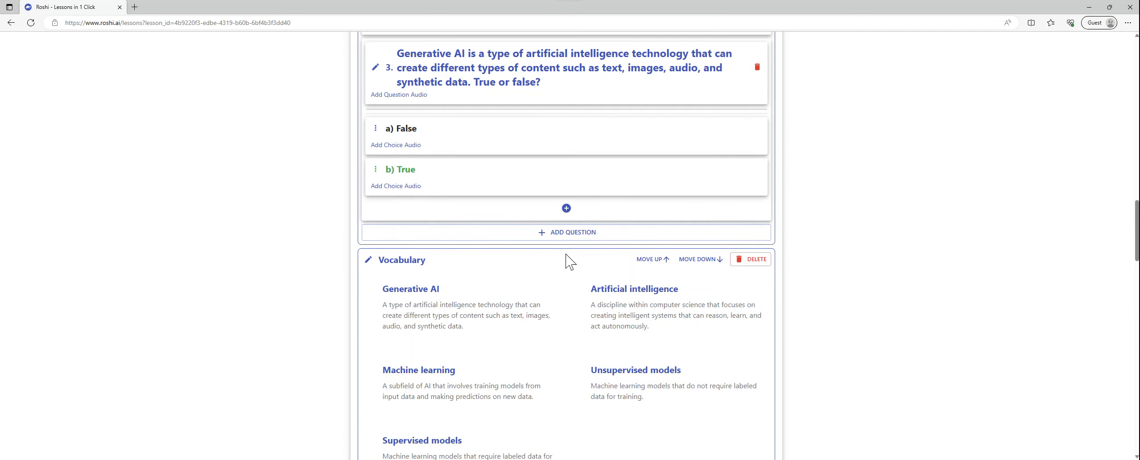
scroll(567, 260, down, 4)
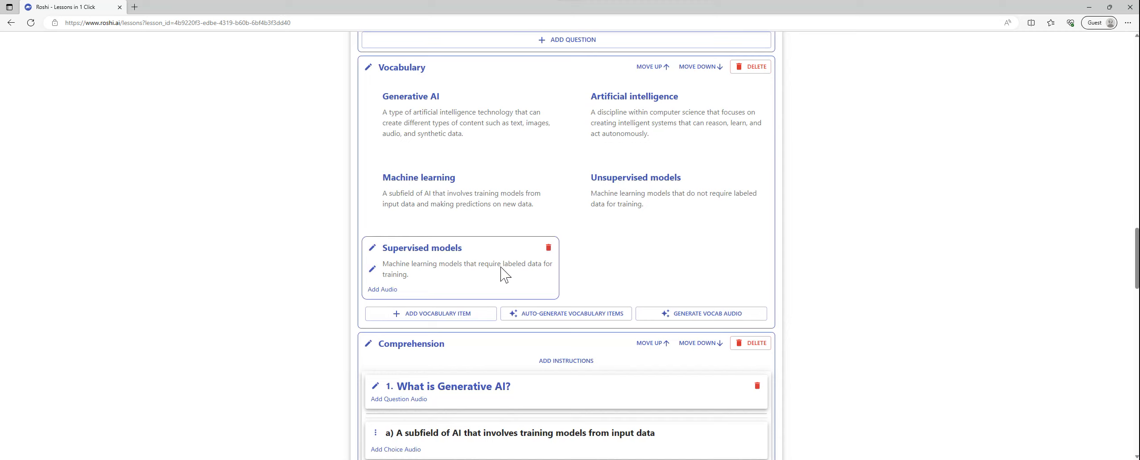
click(419, 314)
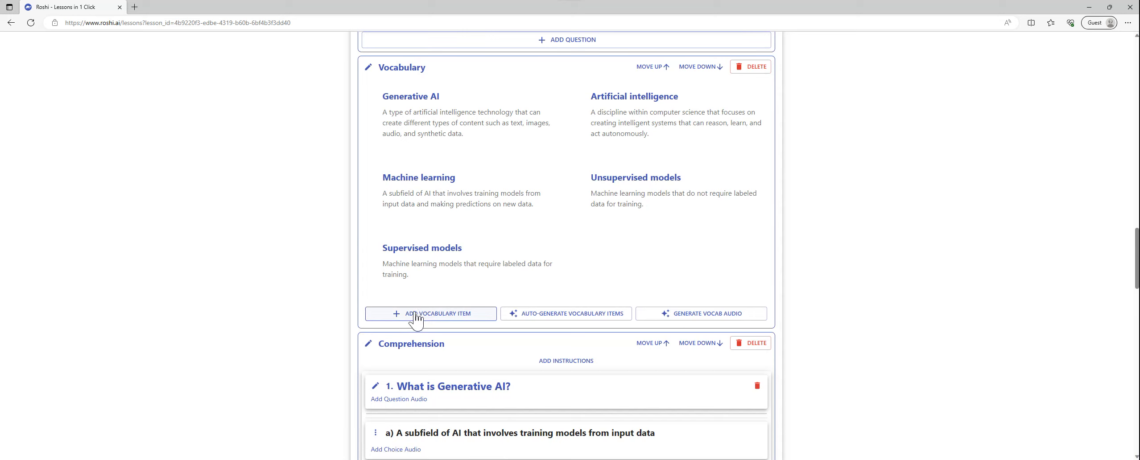
click(415, 315)
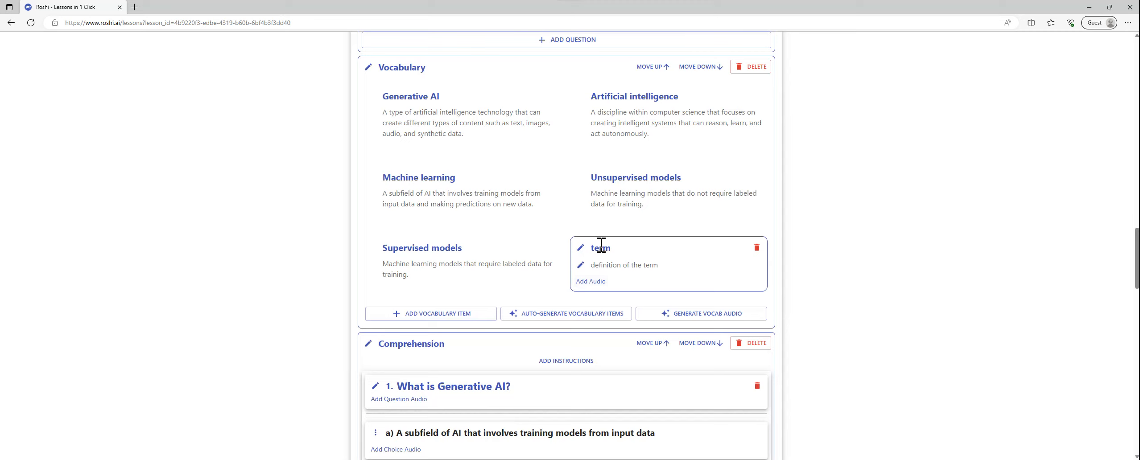
click(757, 248)
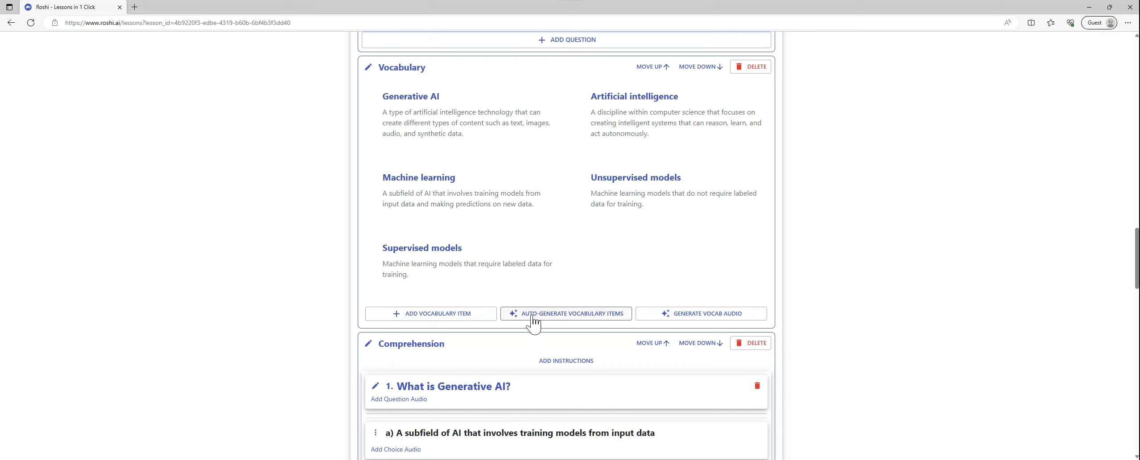
Step: Auto-generate the vocabulary items from the modified text and delete the second, duplicate "Generative AI" entry
click(577, 315)
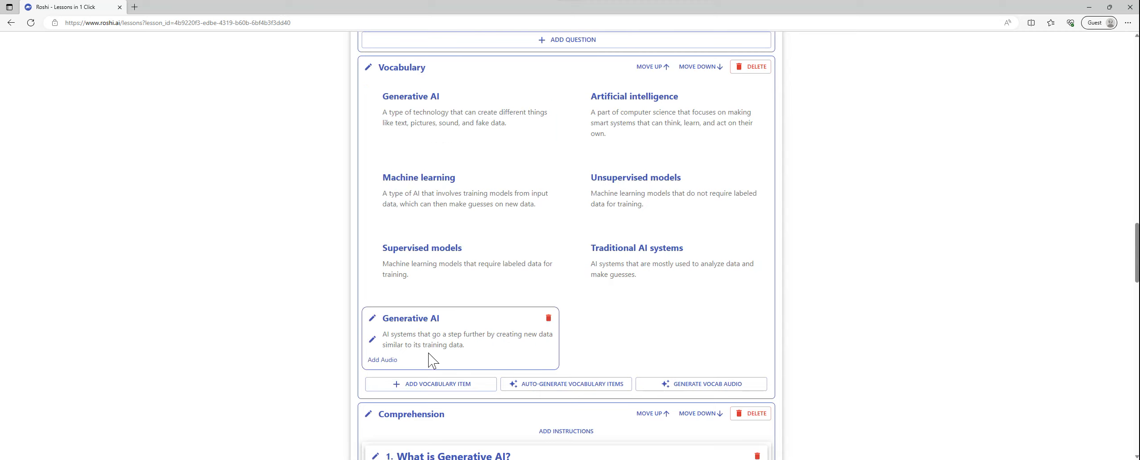
click(548, 318)
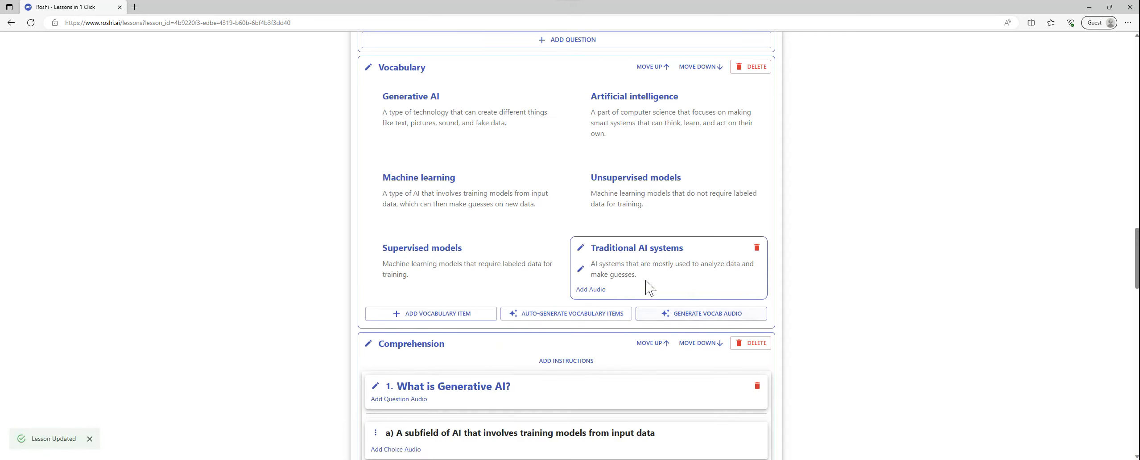
Step: View the audio options for the "Traditional AI systems" vocabulary item and close them without adding audio
click(594, 289)
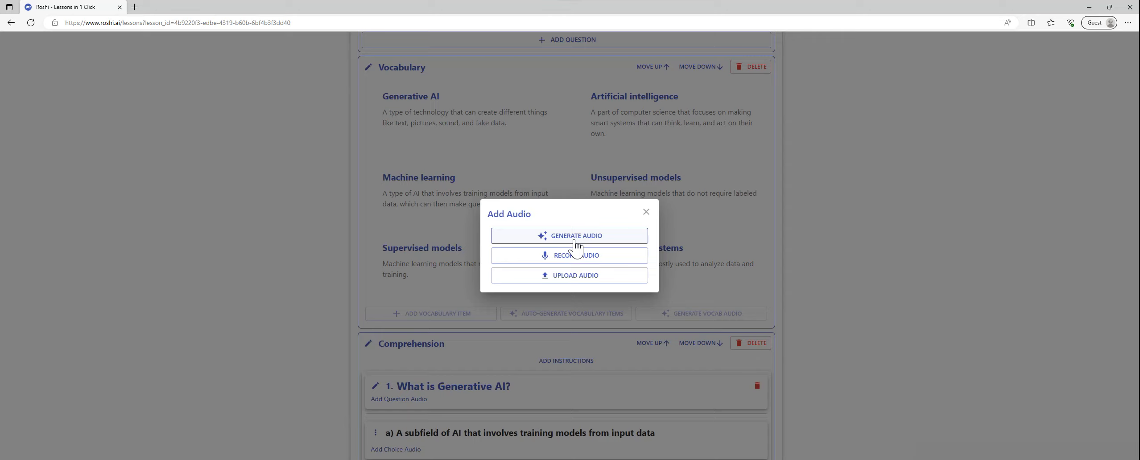
click(646, 212)
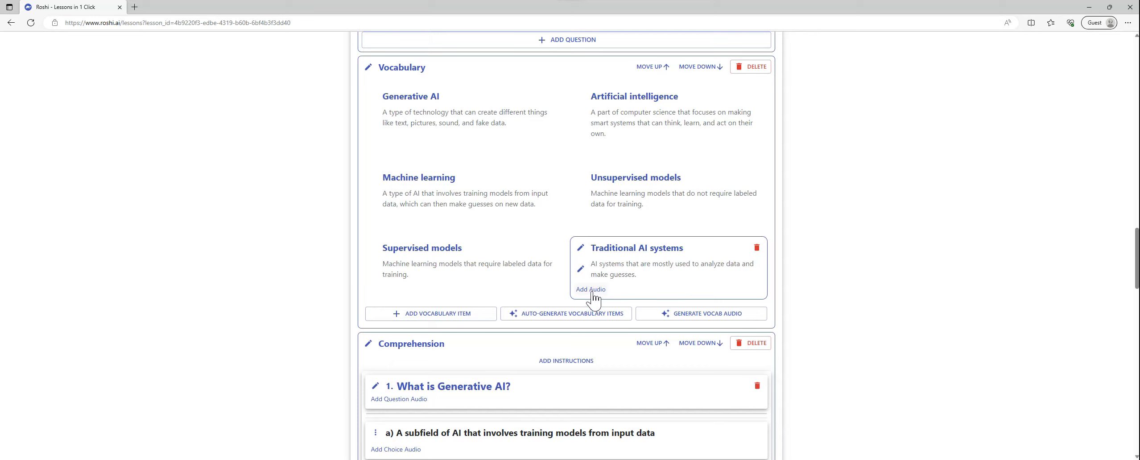
Step: Examine the multiple-choice and fill-in-the-blank Comprehension sections and their options for adding questions
scroll(593, 299, down, 7)
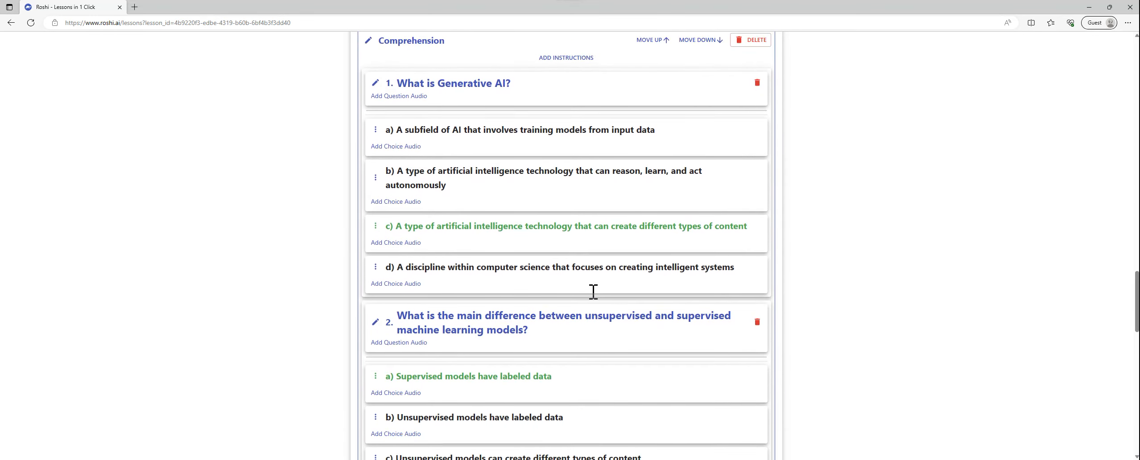
scroll(593, 292, up, 1)
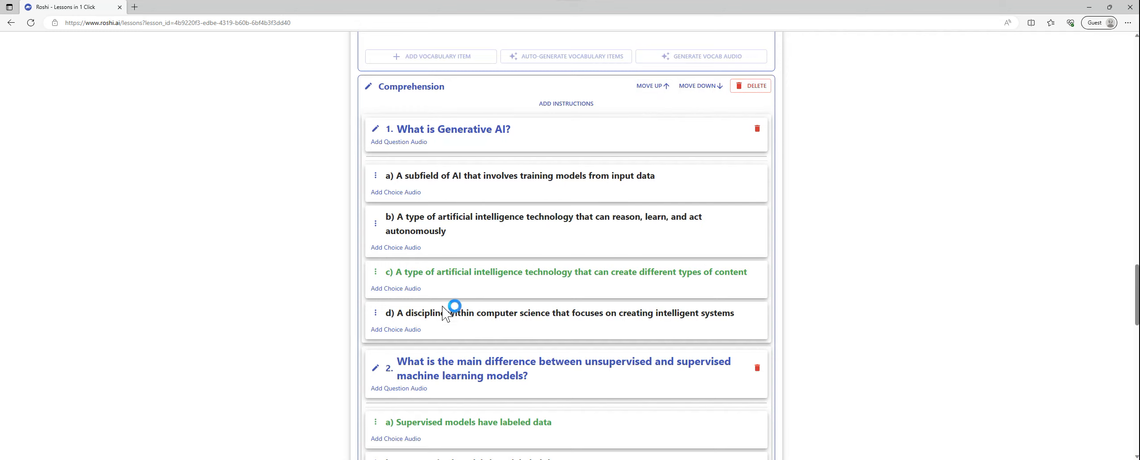
scroll(459, 312, down, 6)
scroll(473, 332, down, 4)
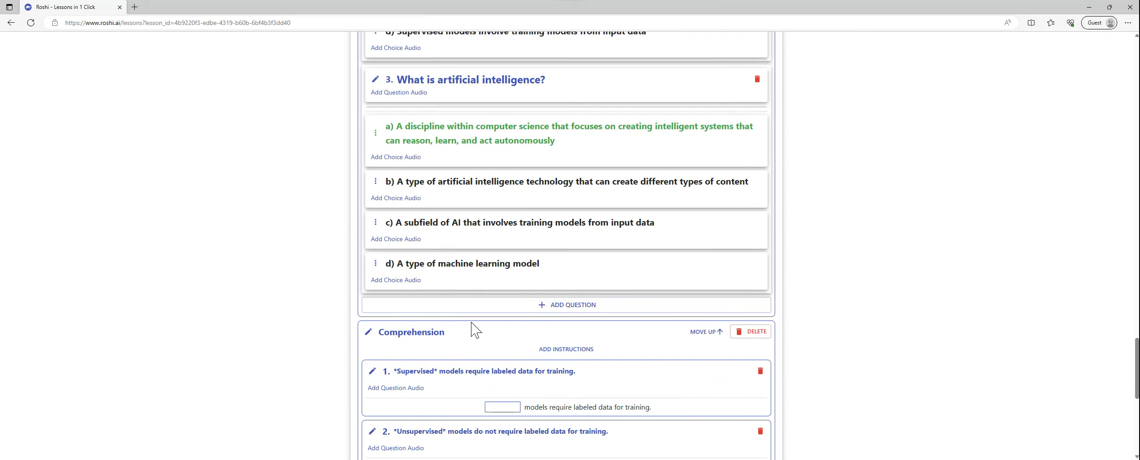
scroll(472, 332, down, 3)
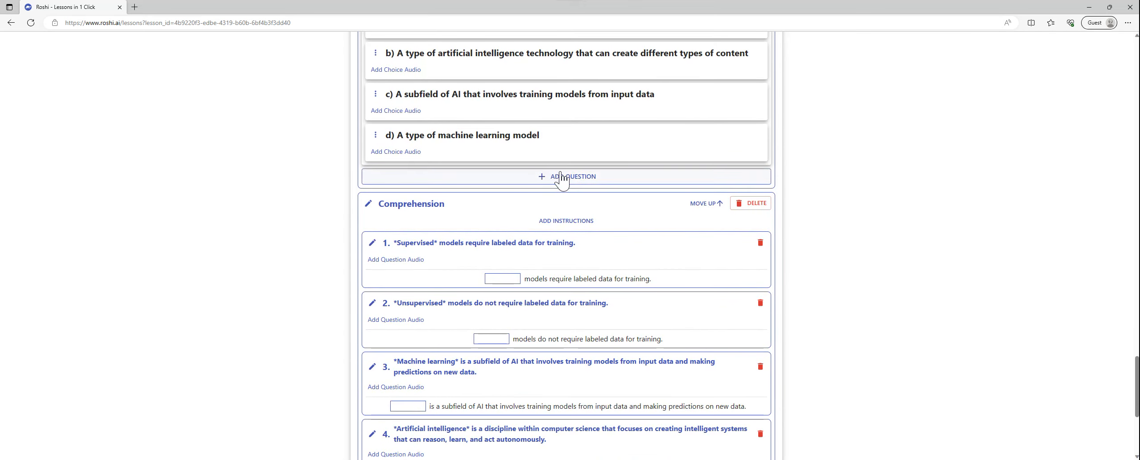
scroll(560, 178, up, 6)
scroll(561, 178, down, 4)
scroll(561, 176, down, 5)
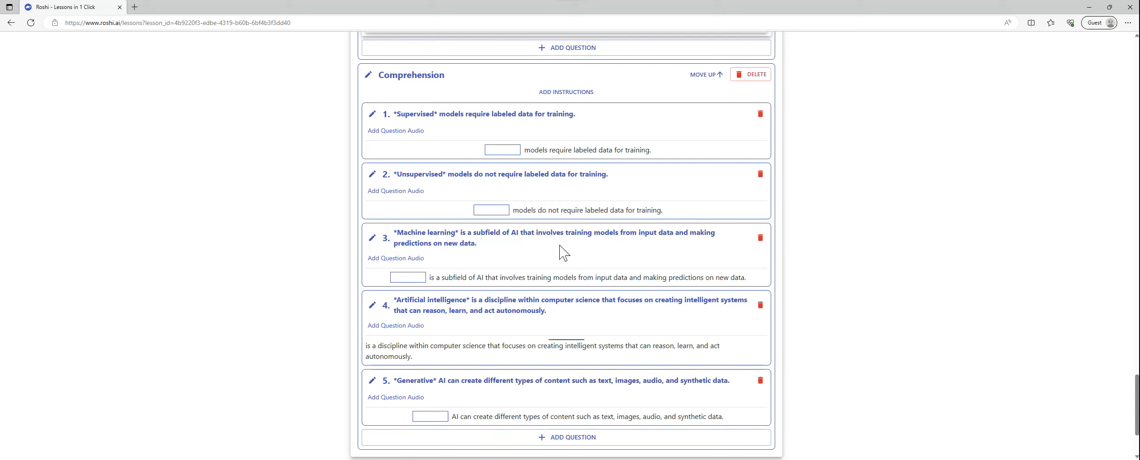
Step: Review the fill-in-the-blank questions at the end of the lesson and save the lesson changes
scroll(564, 252, down, 2)
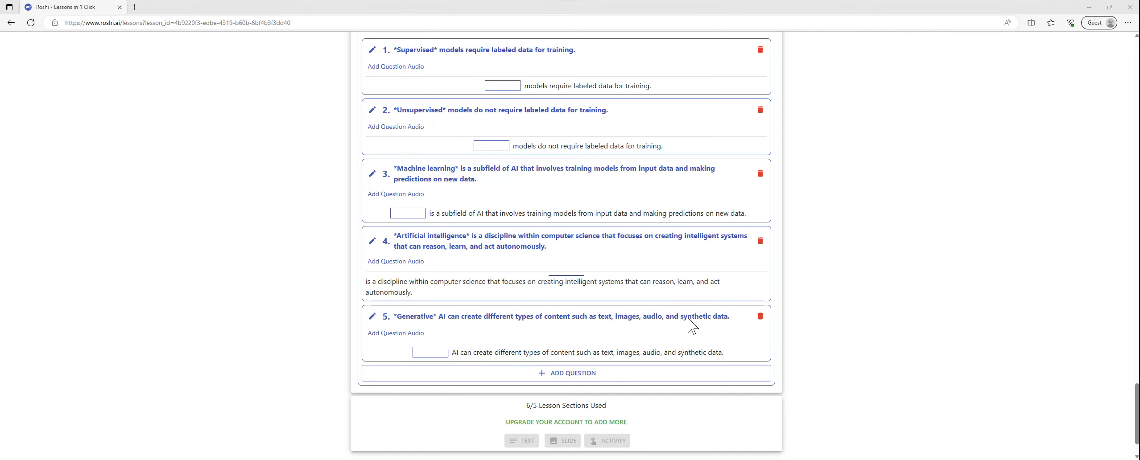
scroll(653, 315, down, 1)
scroll(653, 317, up, 15)
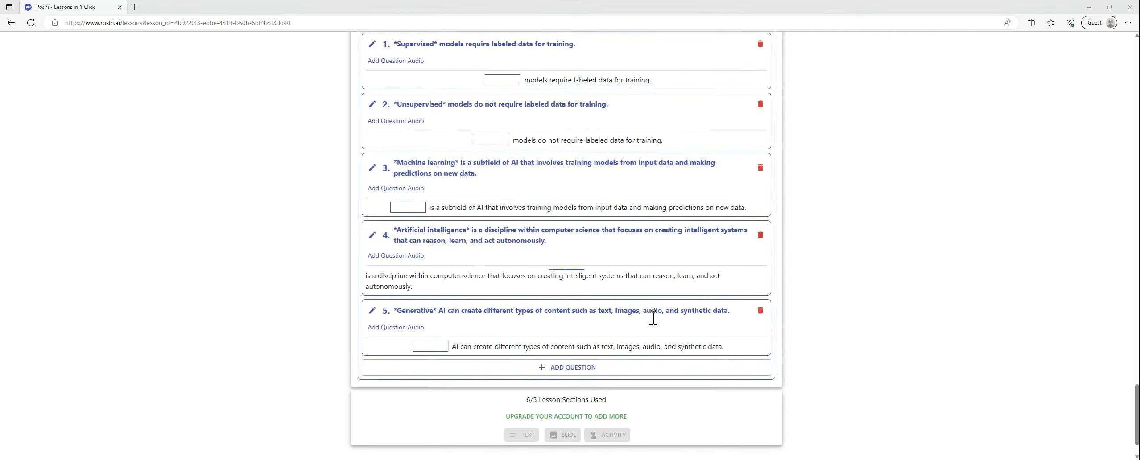
scroll(652, 317, up, 15)
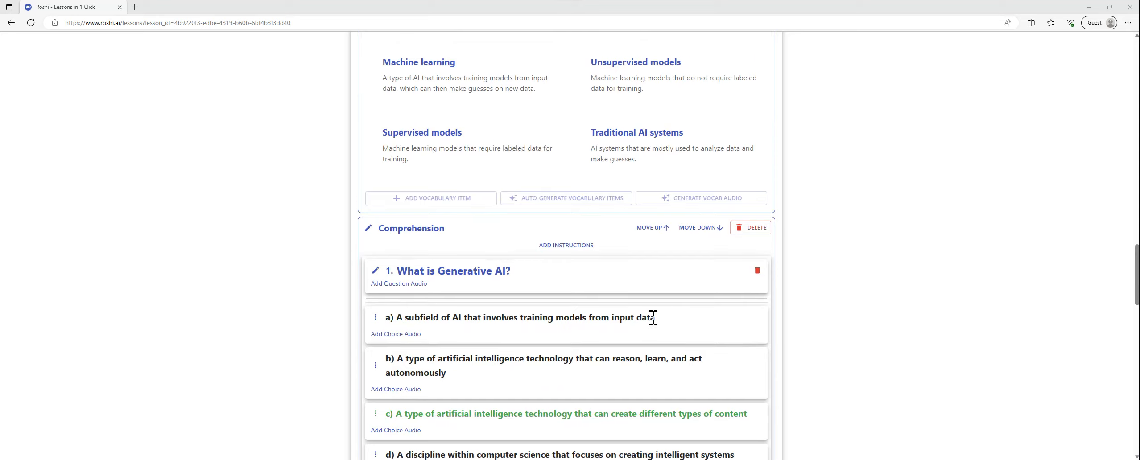
scroll(653, 317, up, 5)
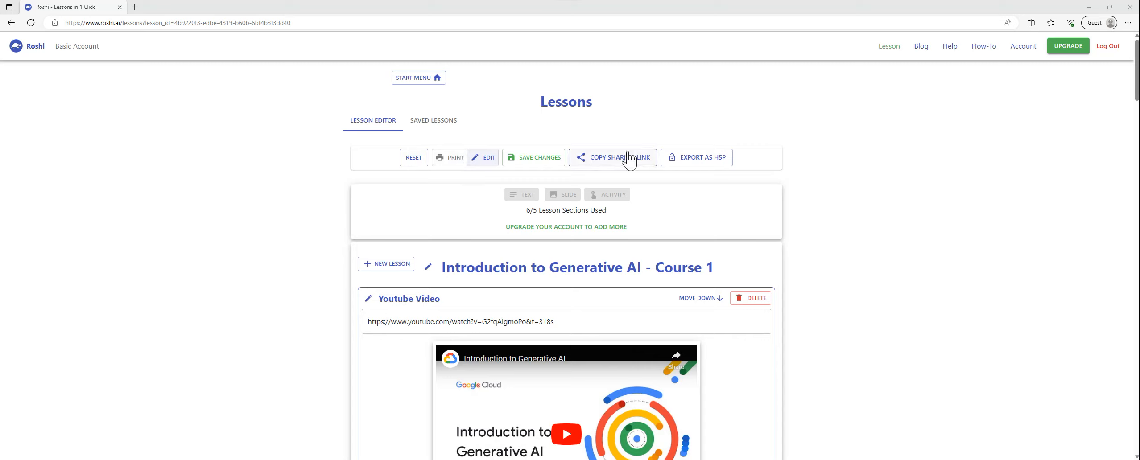
click(527, 161)
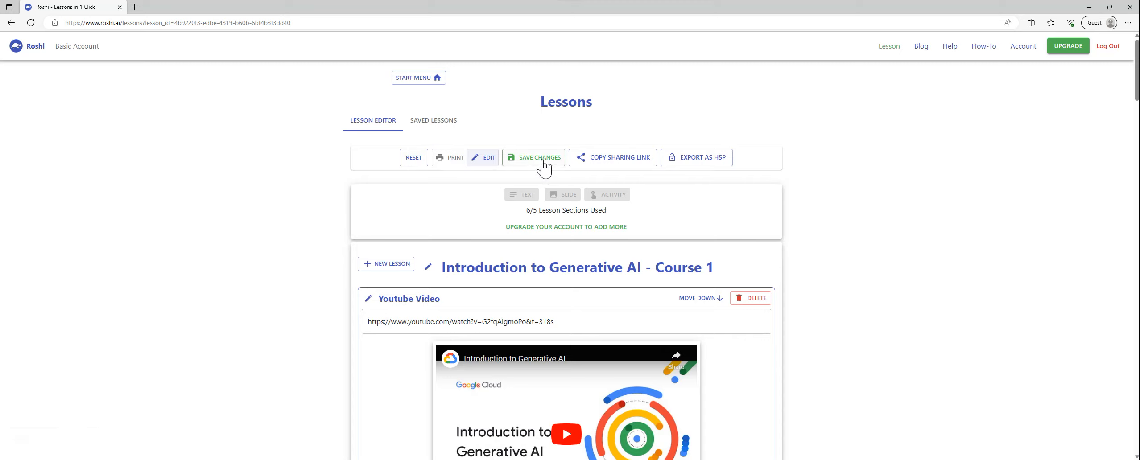
Step: Copy the lesson's sharing link and open it in a new browser tab
click(612, 158)
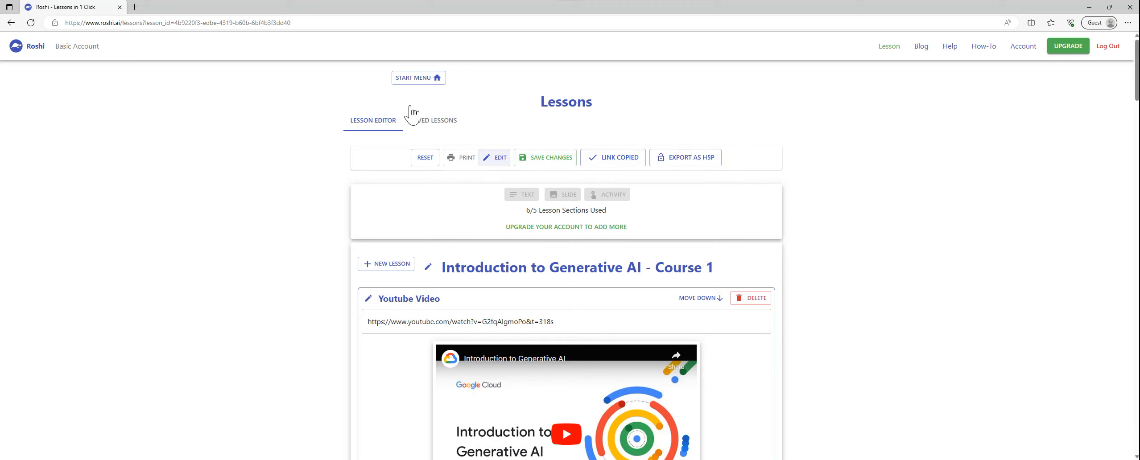
click(134, 6)
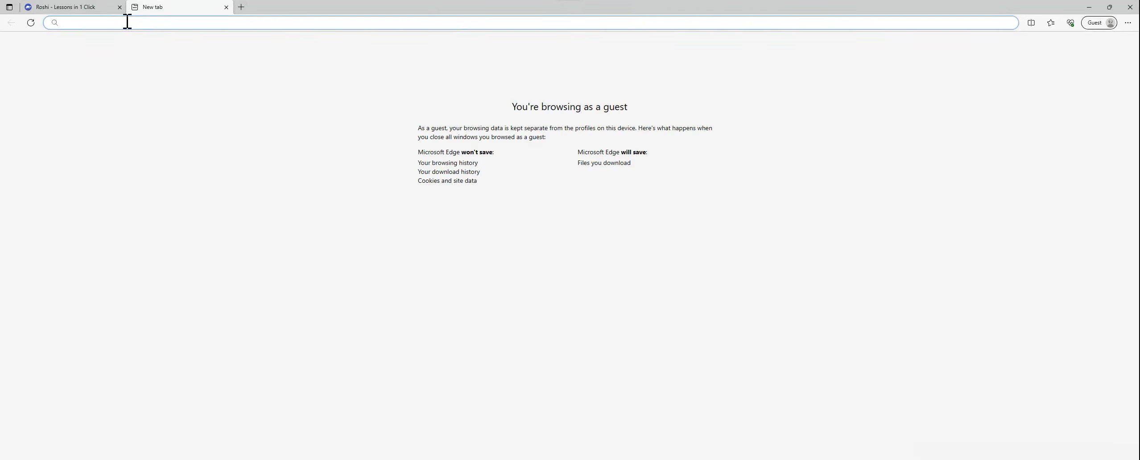
right_click(127, 23)
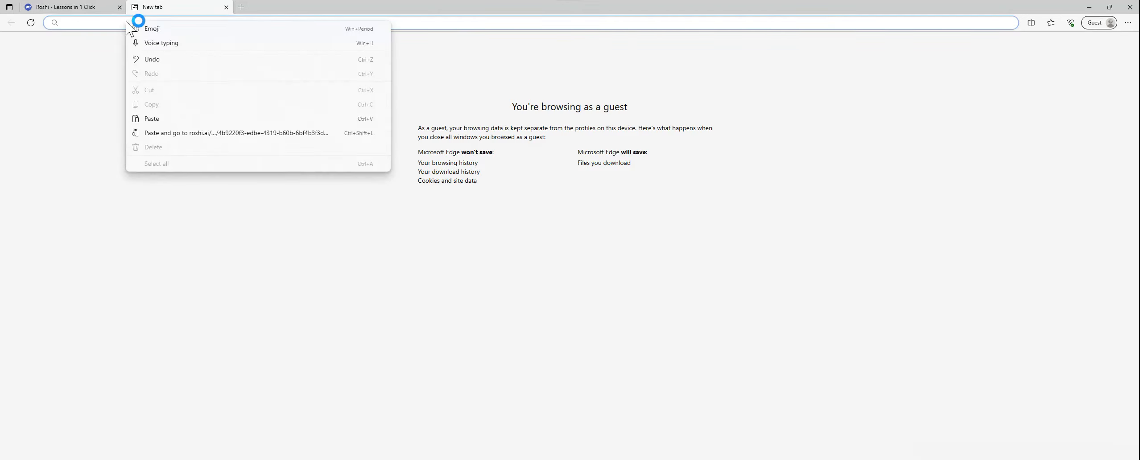
click(237, 133)
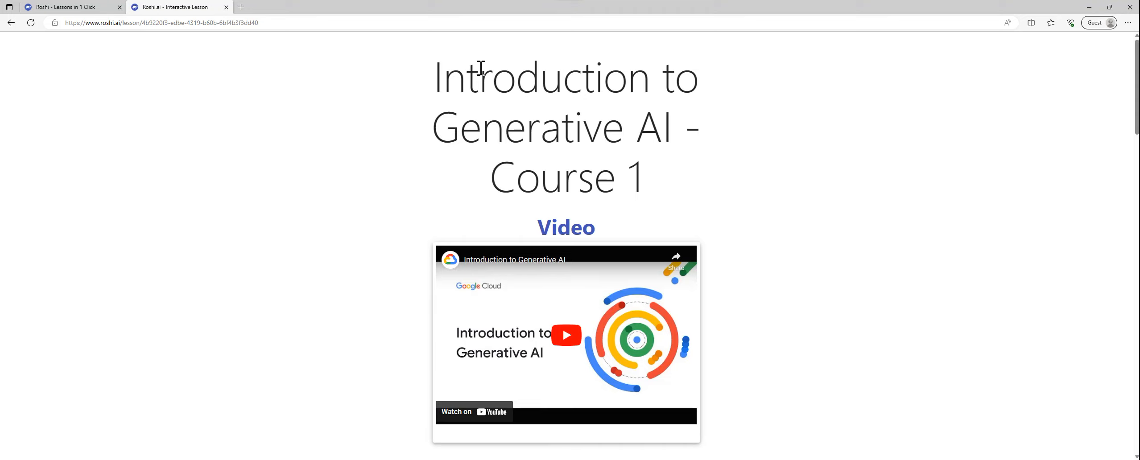
Step: Answer the first true-or-false question, about unsupervised models having labeled data, with False in the shared lesson
scroll(580, 232, down, 6)
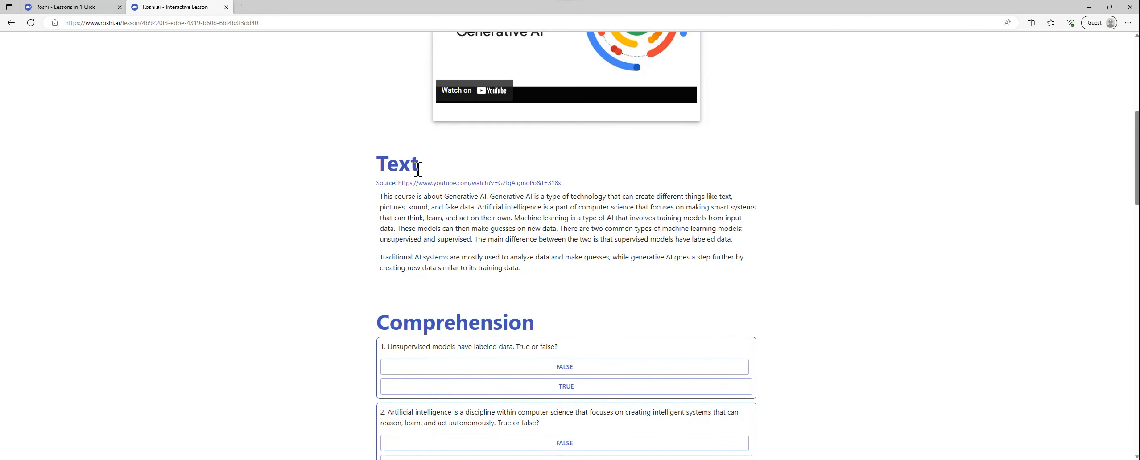
scroll(557, 189, down, 2)
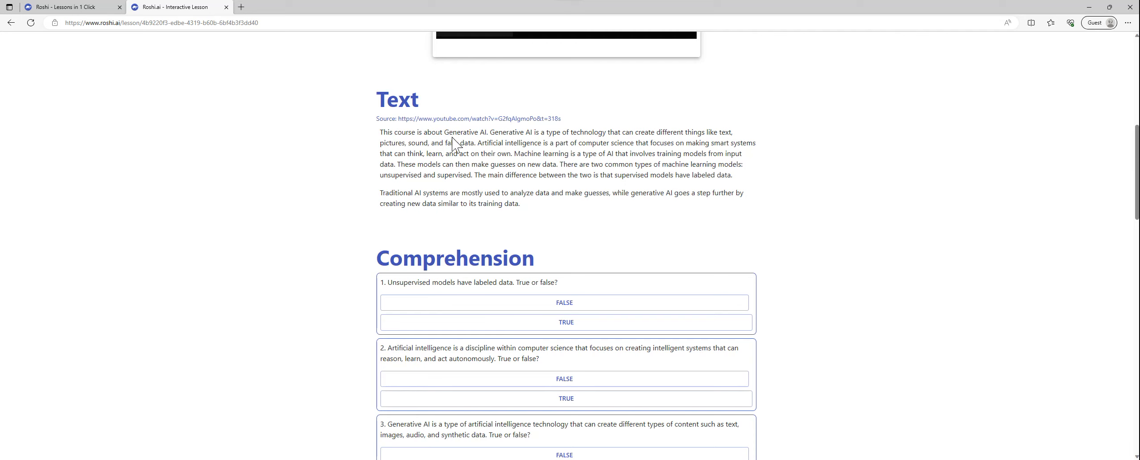
scroll(420, 138, down, 3)
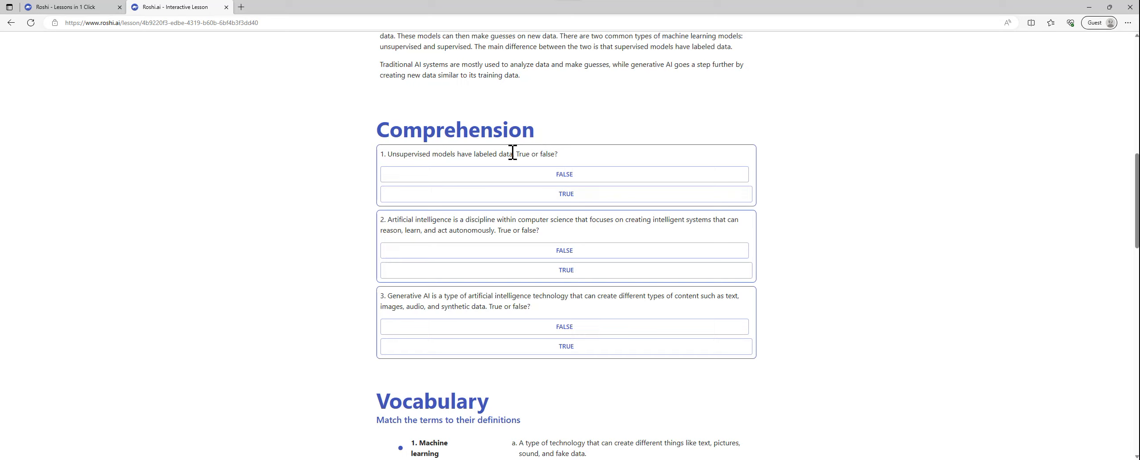
click(561, 174)
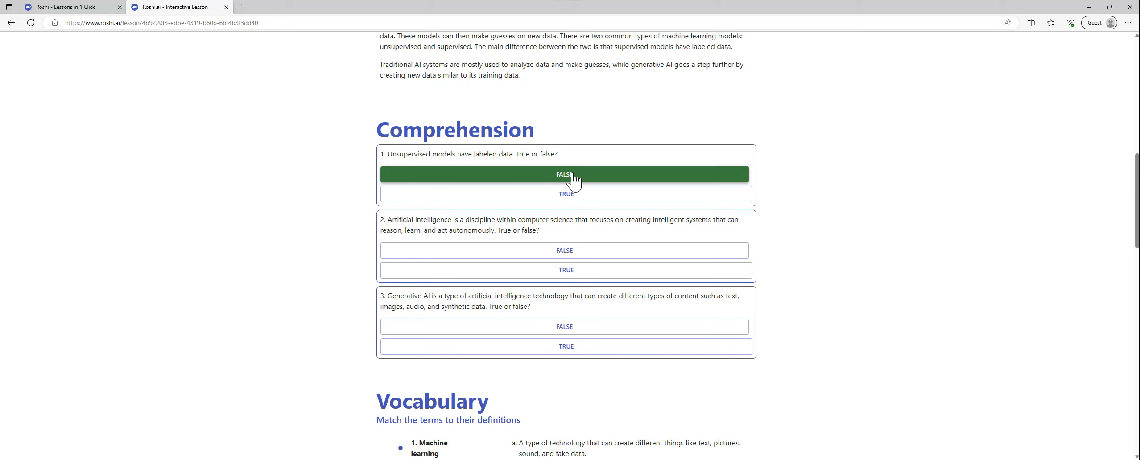
Step: Answer the multiple-choice question on the difference between unsupervised and supervised models with "Unsupervised models have labeled data"
scroll(573, 178, down, 1)
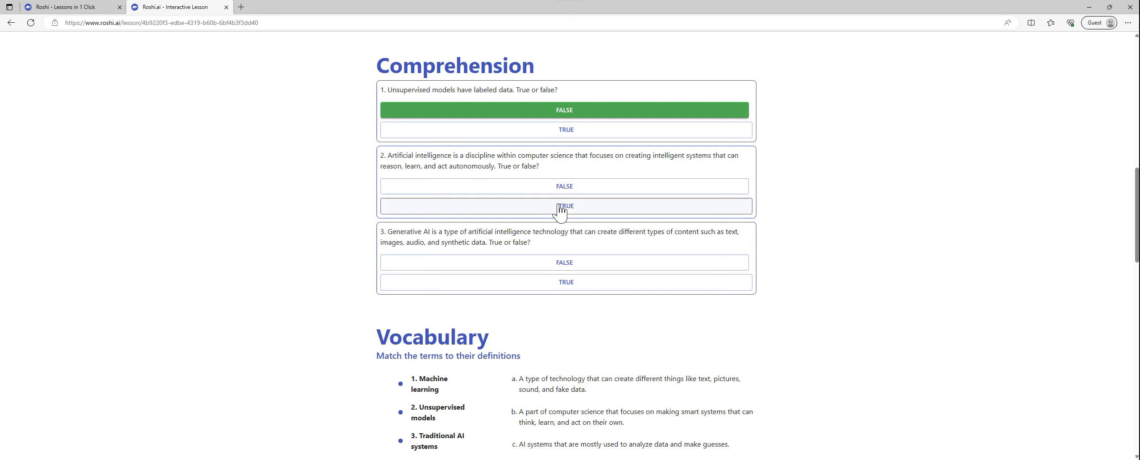
scroll(559, 218, down, 1)
scroll(558, 221, down, 2)
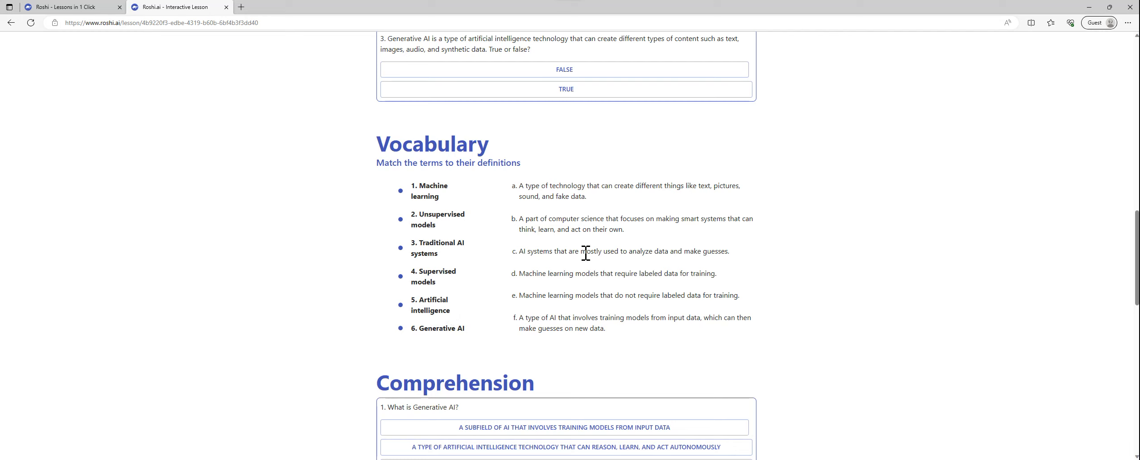
scroll(475, 192, down, 1)
scroll(475, 192, down, 4)
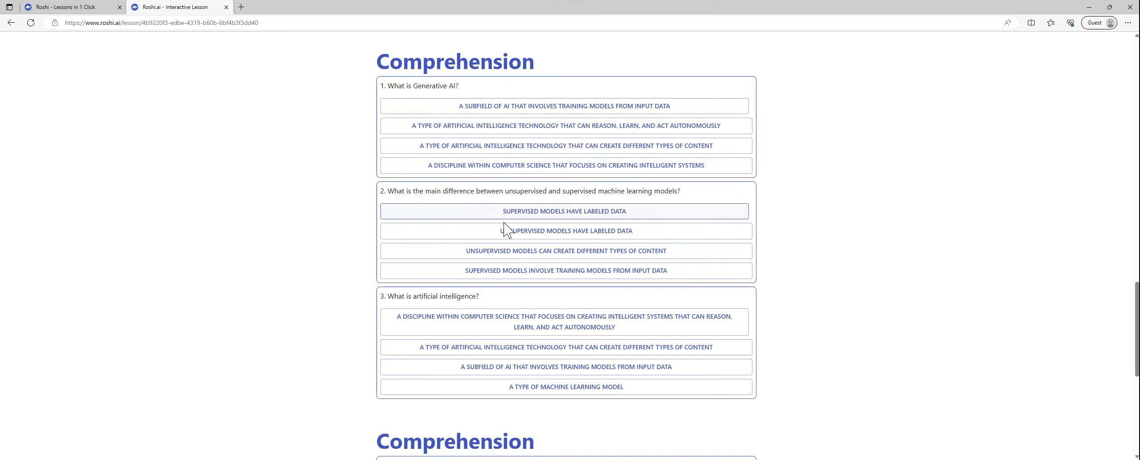
click(585, 232)
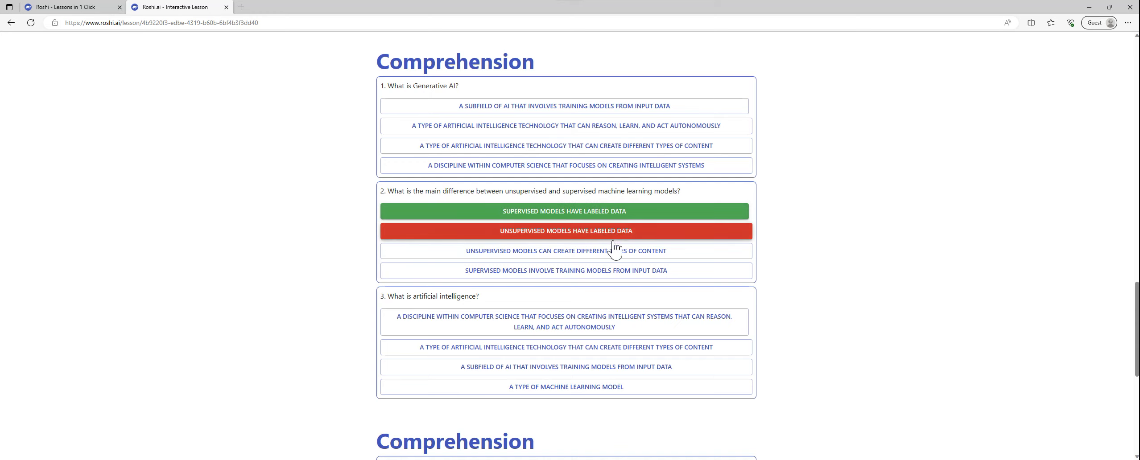
Step: Fill in the first blank of the last Comprehension section with "Testing" and check the answer
scroll(614, 249, down, 6)
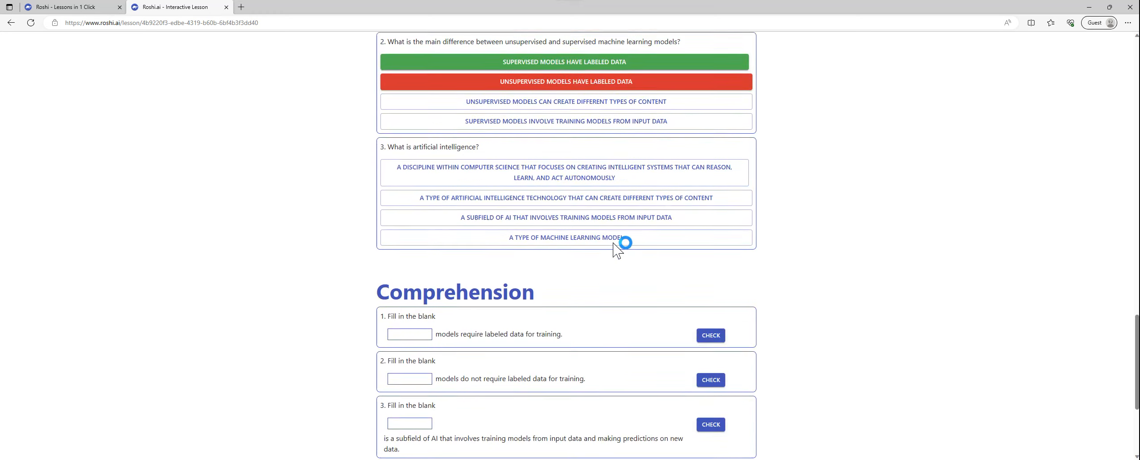
scroll(614, 245, down, 1)
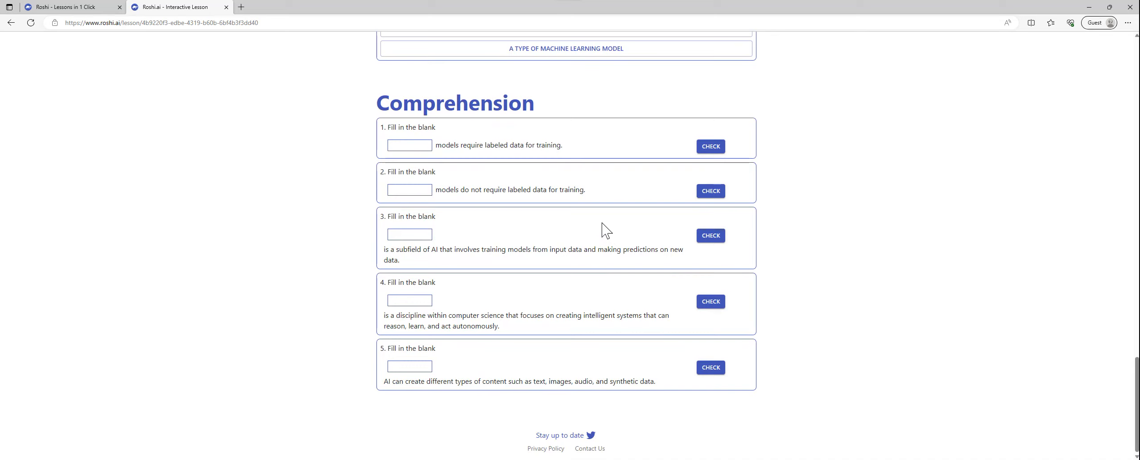
click(1092, 455)
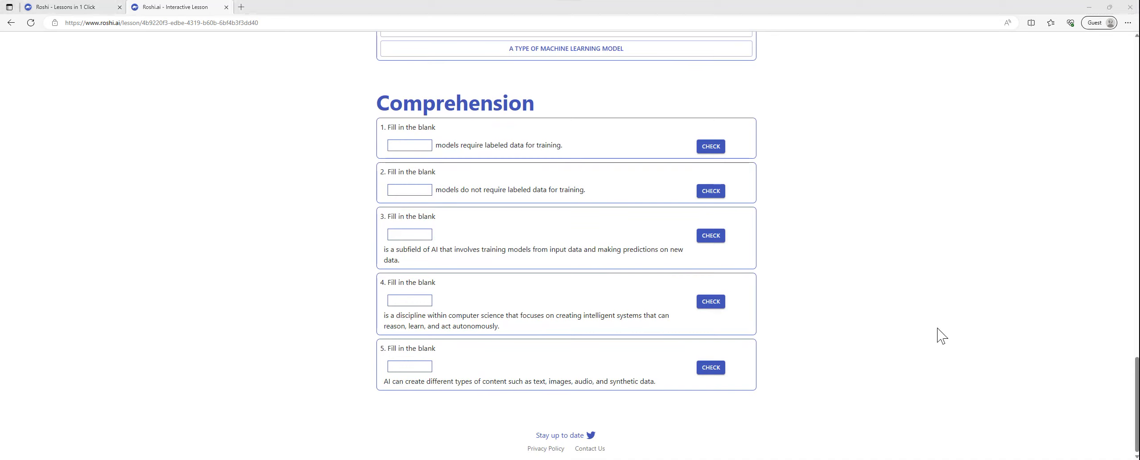
click(397, 145)
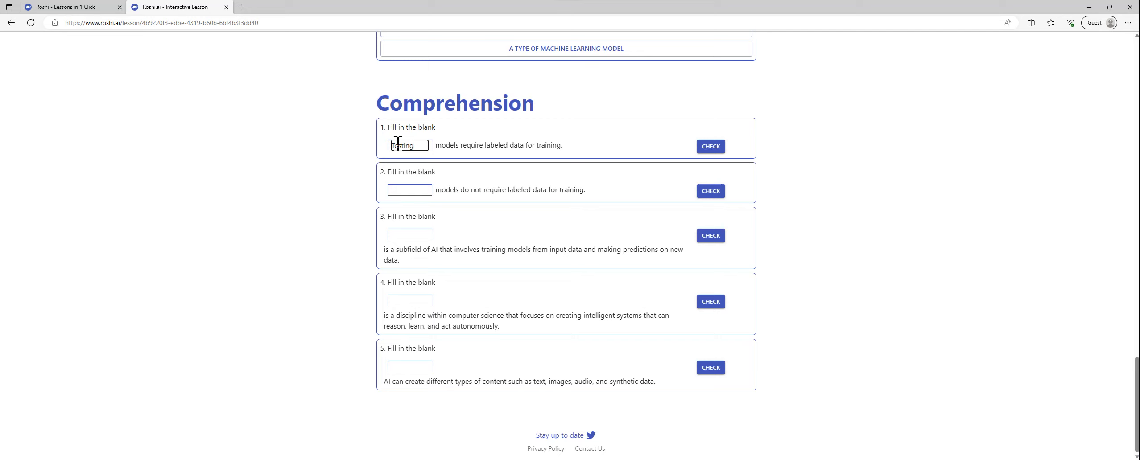
click(710, 146)
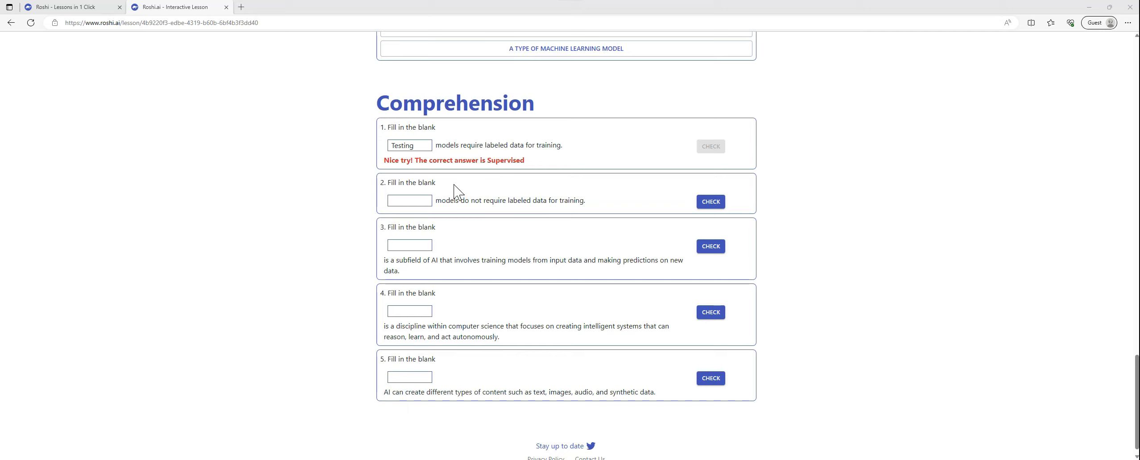
Step: Return to the lesson editor and open the upgrade pricing page to view the available plans
scroll(533, 245, up, 3)
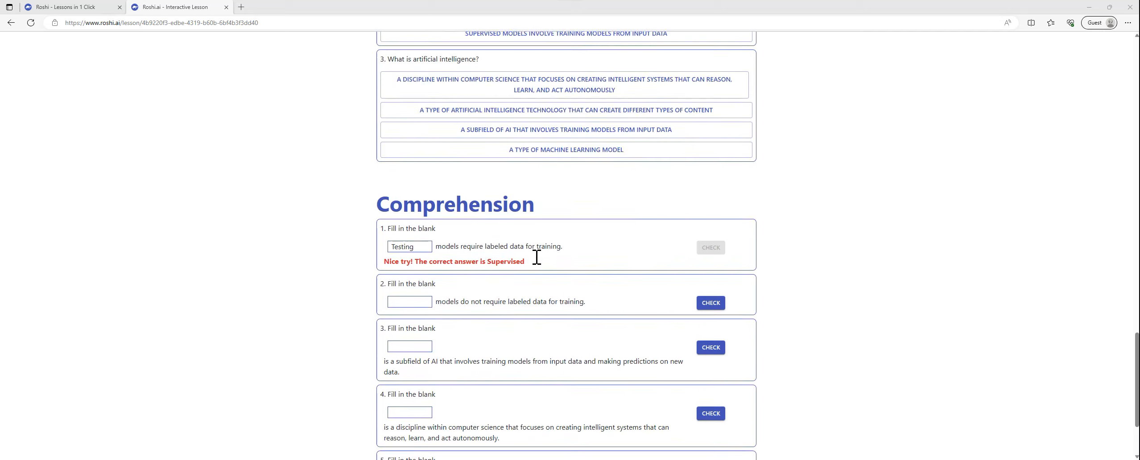
scroll(536, 257, up, 20)
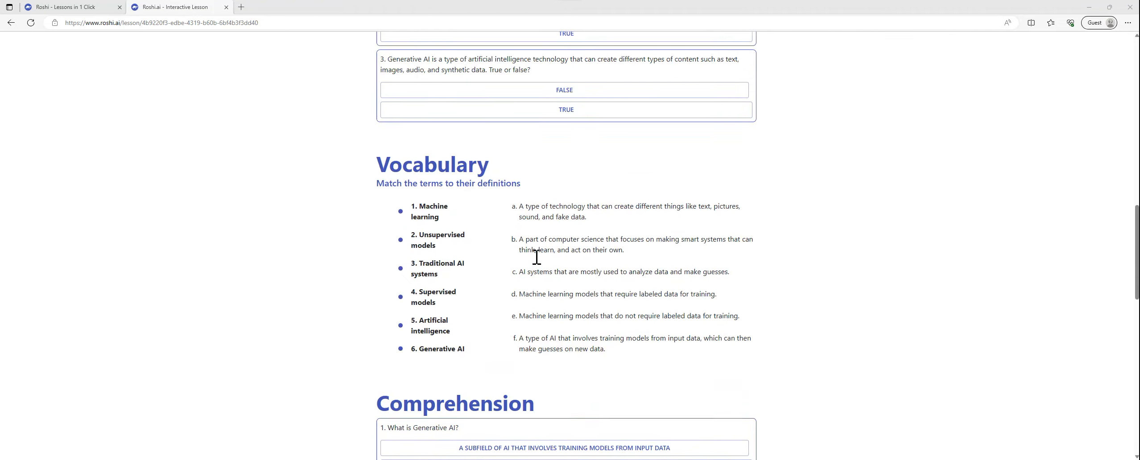
scroll(536, 257, up, 10)
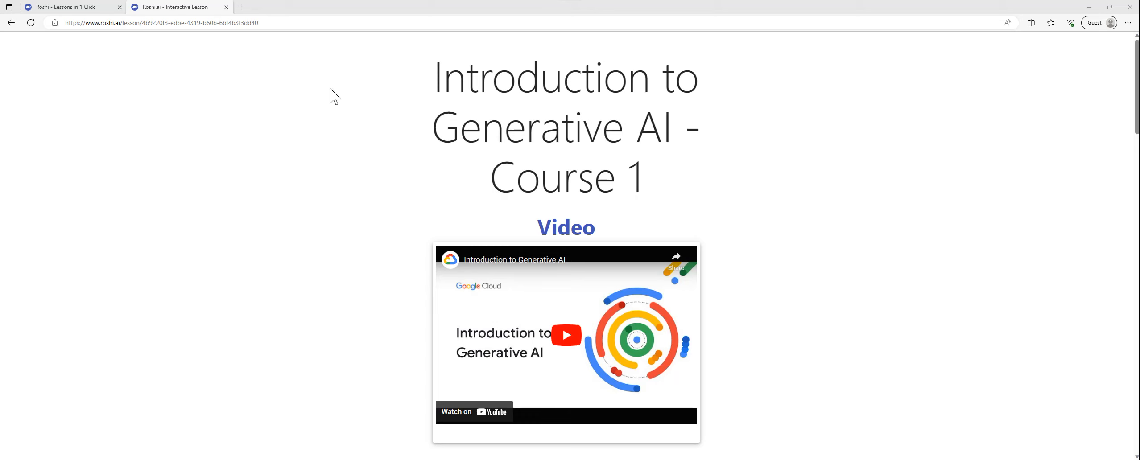
click(78, 8)
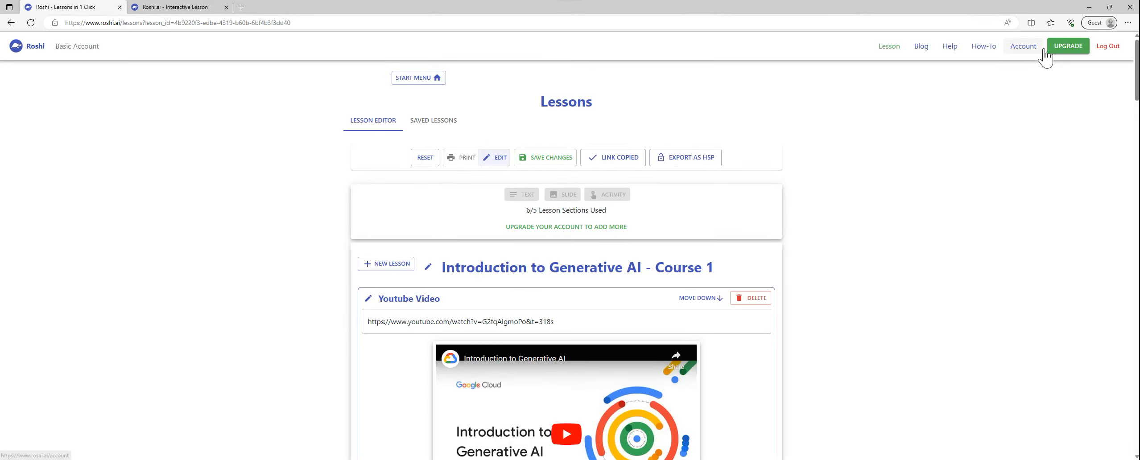
click(1070, 49)
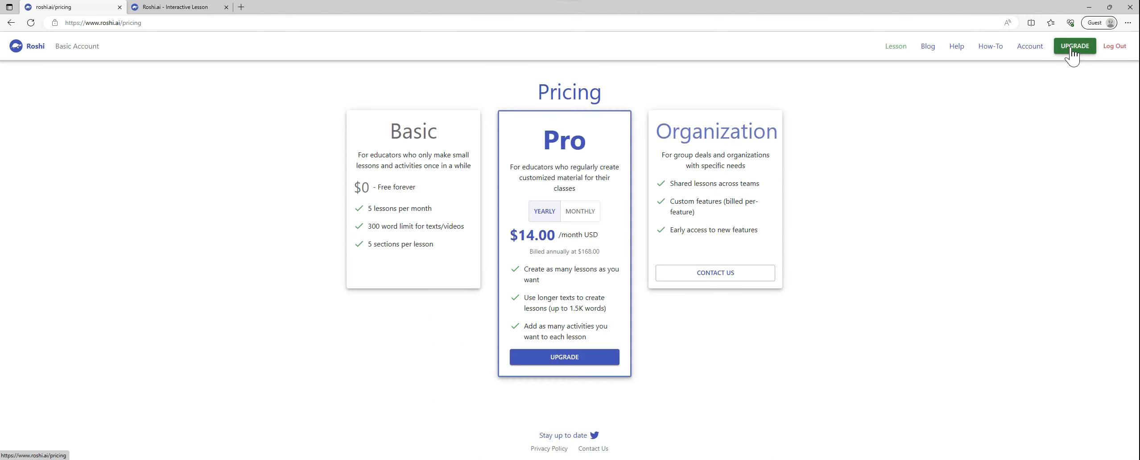